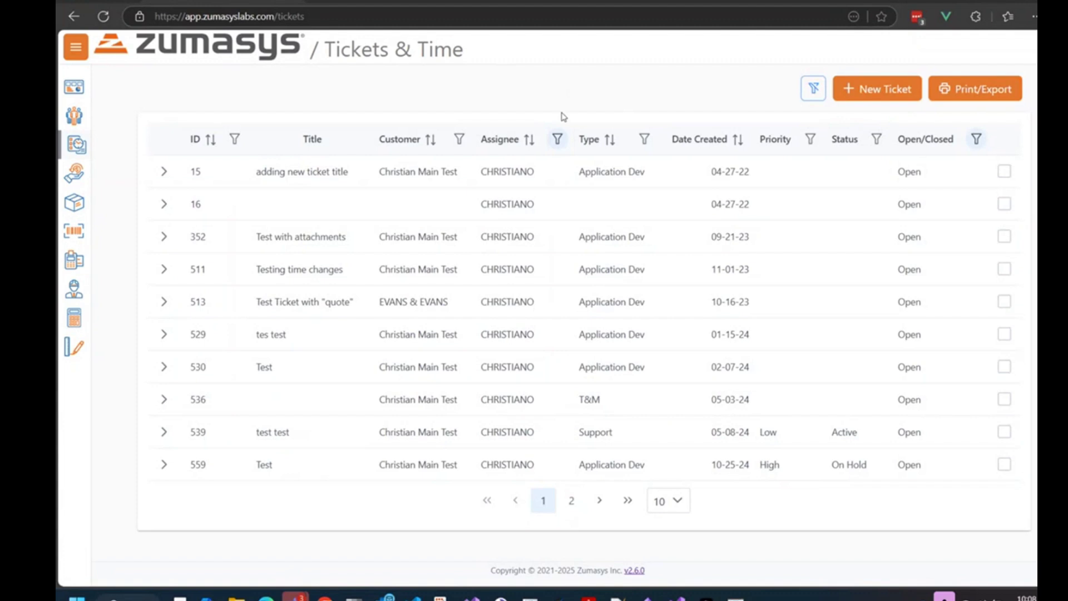
# - Start a new ticket, search the contacts by first name, and fill in the contact from a matching record
pyautogui.click(857, 98)
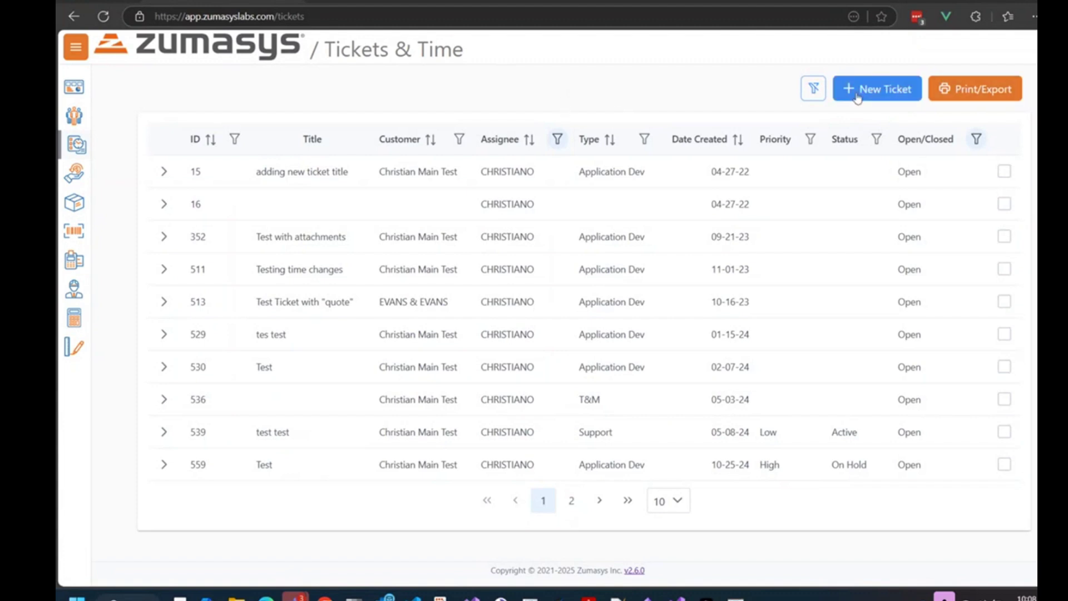
pyautogui.click(857, 97)
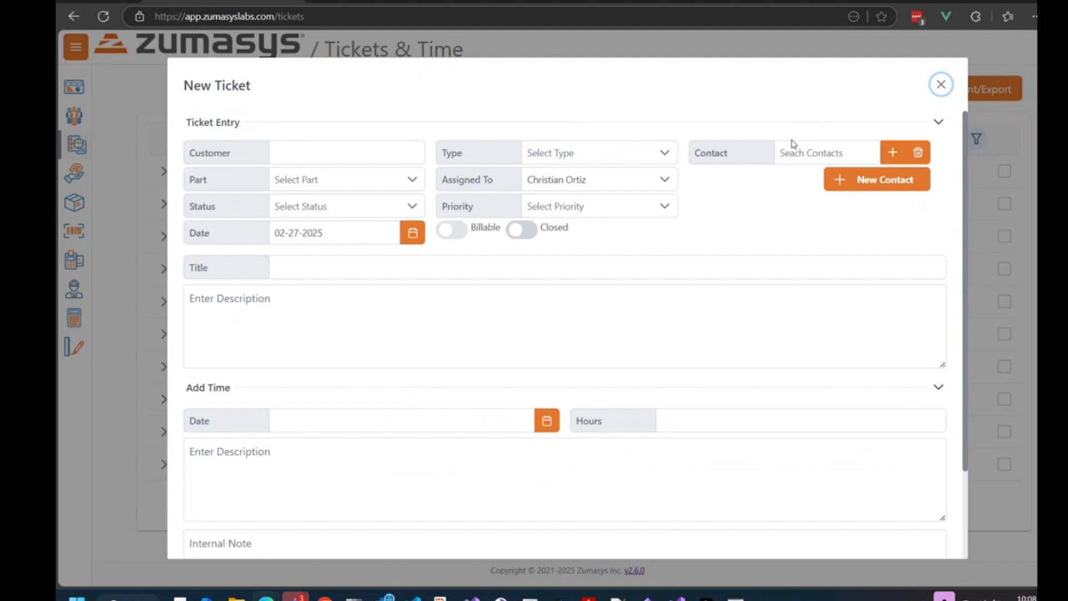
pyautogui.click(808, 152)
pyautogui.click(808, 152)
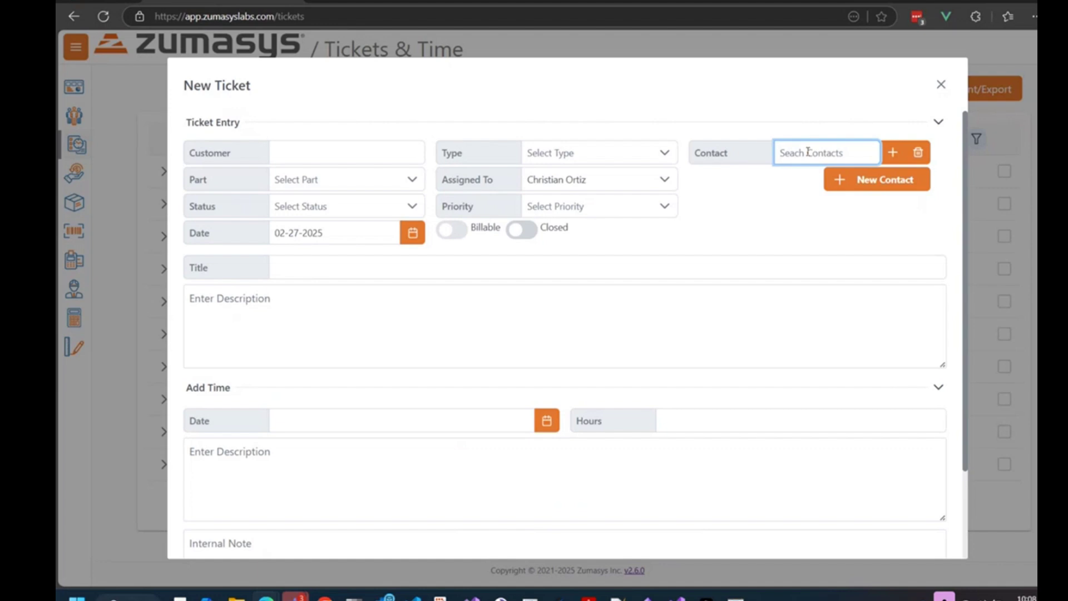
pyautogui.write('christian')
pyautogui.press('Return')
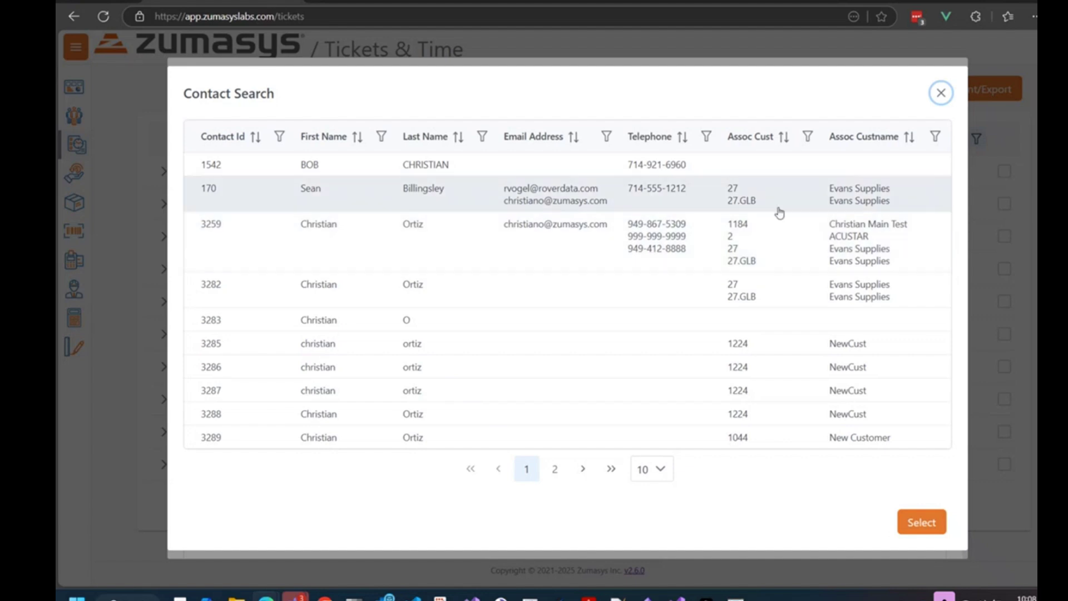
pyautogui.doubleClick(535, 299)
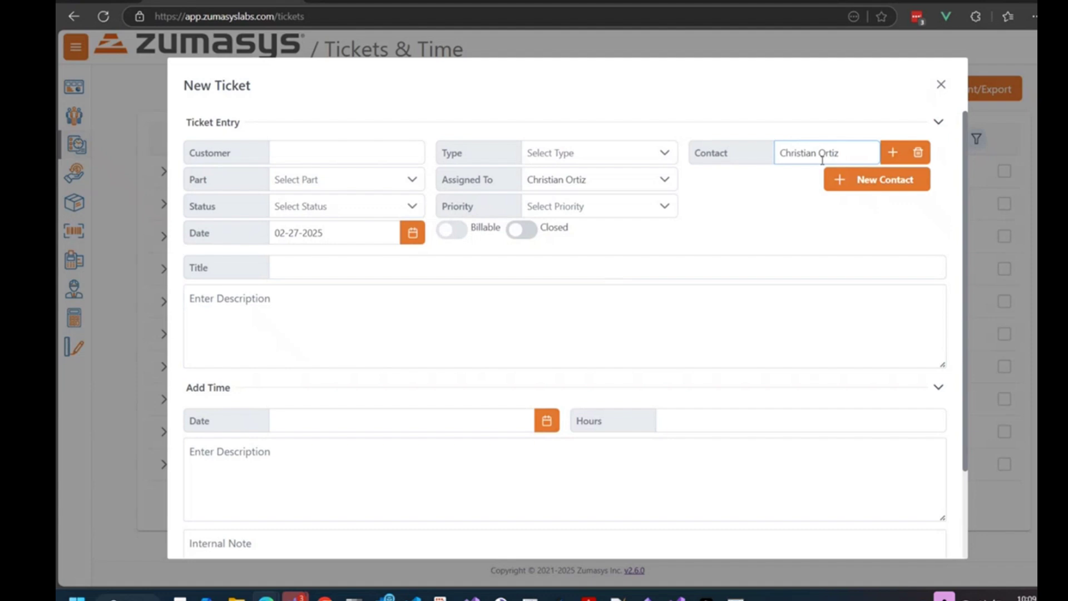
pyautogui.click(784, 548)
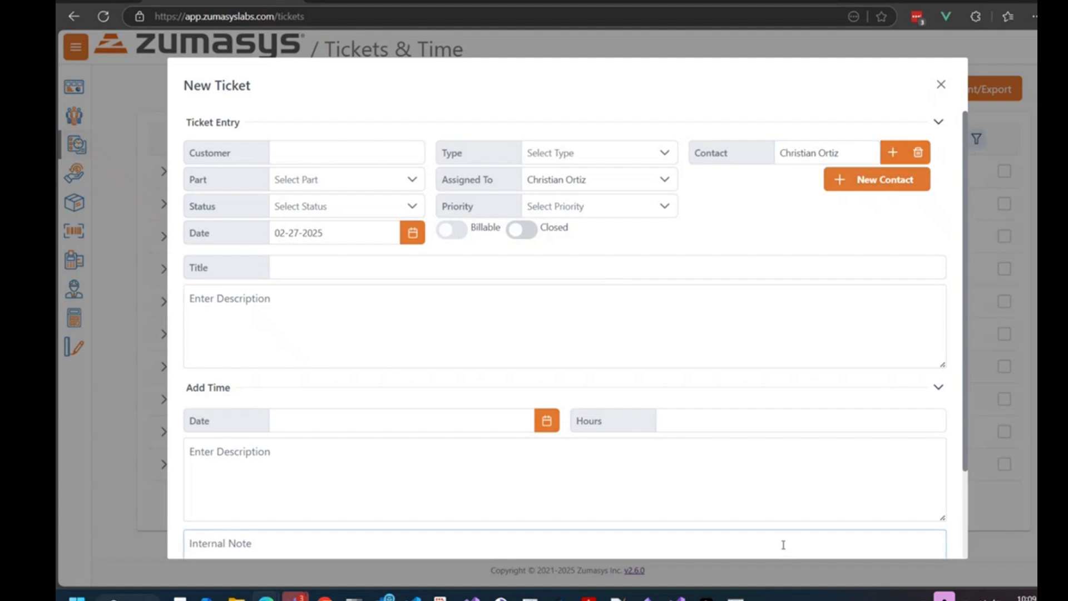
# - Switch to the Define File Dictionaries window to review the WEB.CONTACT lookup's fields, and return to discard the new ticket
pyautogui.moveTo(750, 596)
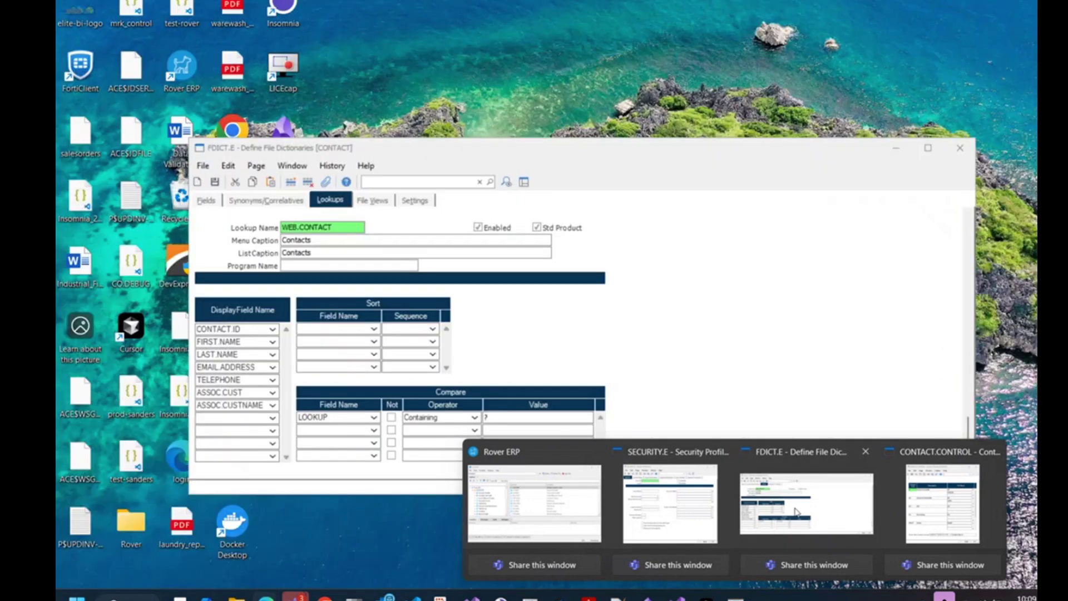
pyautogui.click(797, 511)
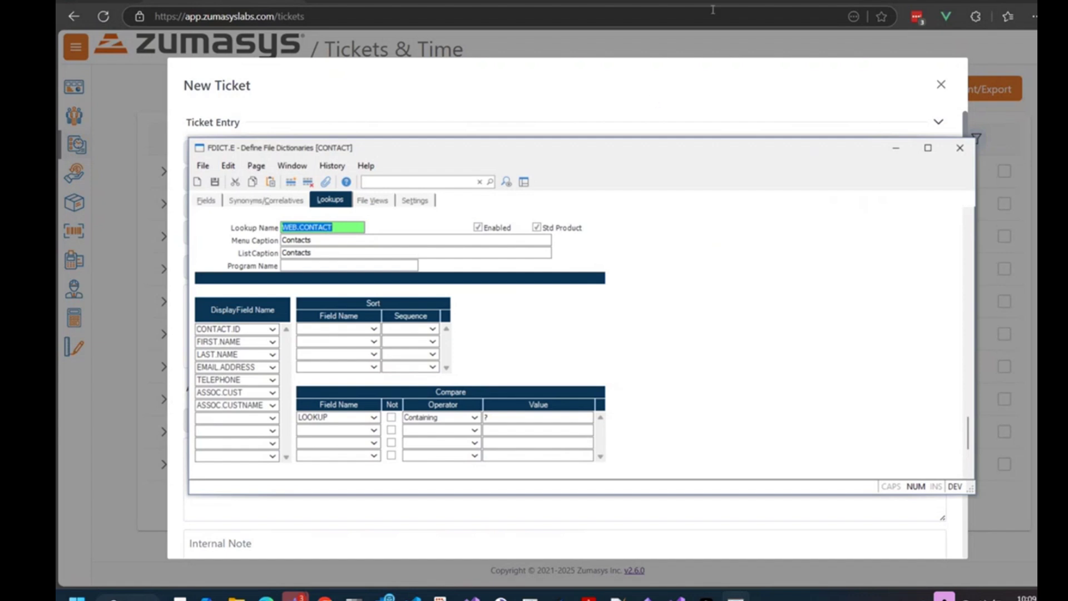
pyautogui.click(745, 9)
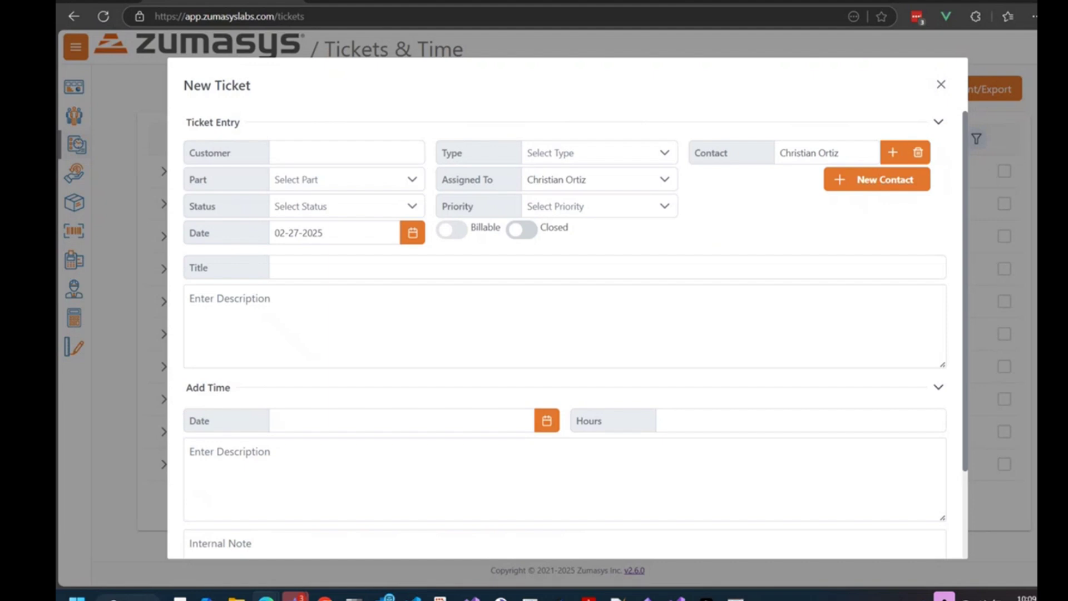
pyautogui.click(941, 84)
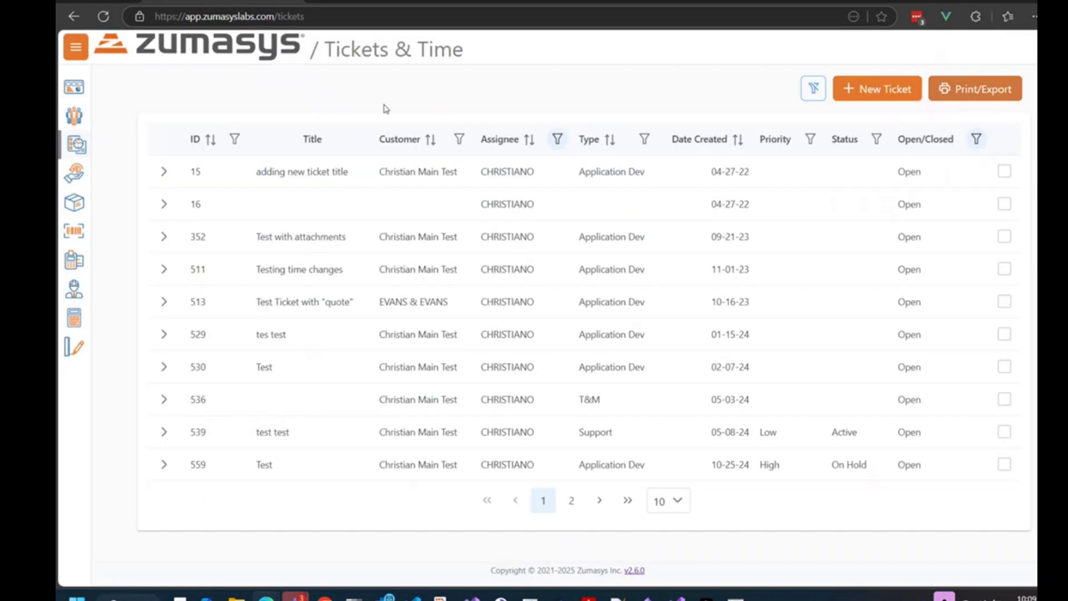
# - Go to POS and search the customers by a partial first name
pyautogui.click(77, 48)
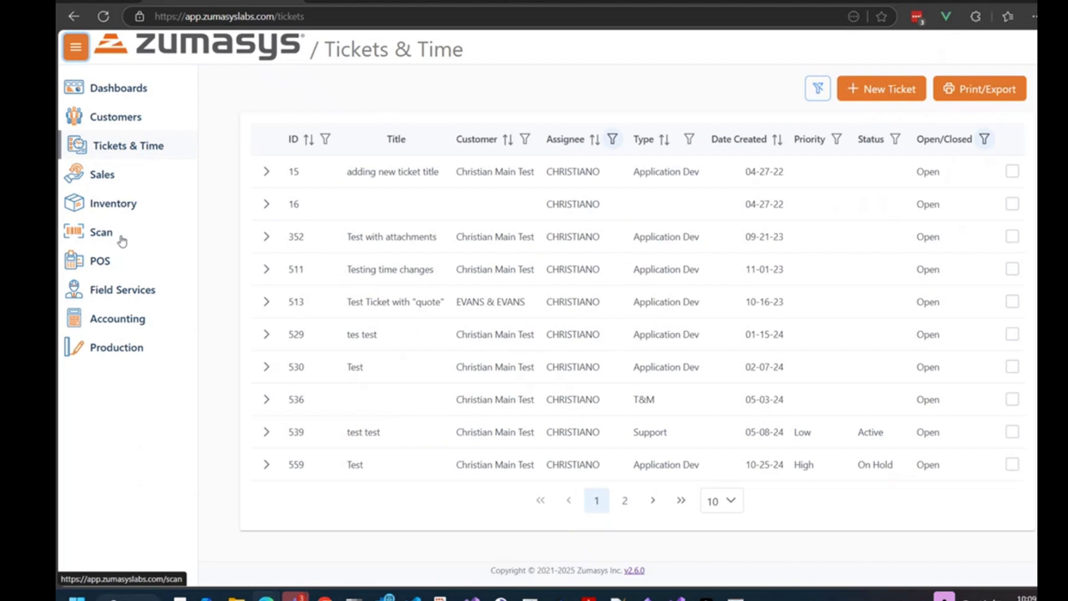
pyautogui.click(115, 260)
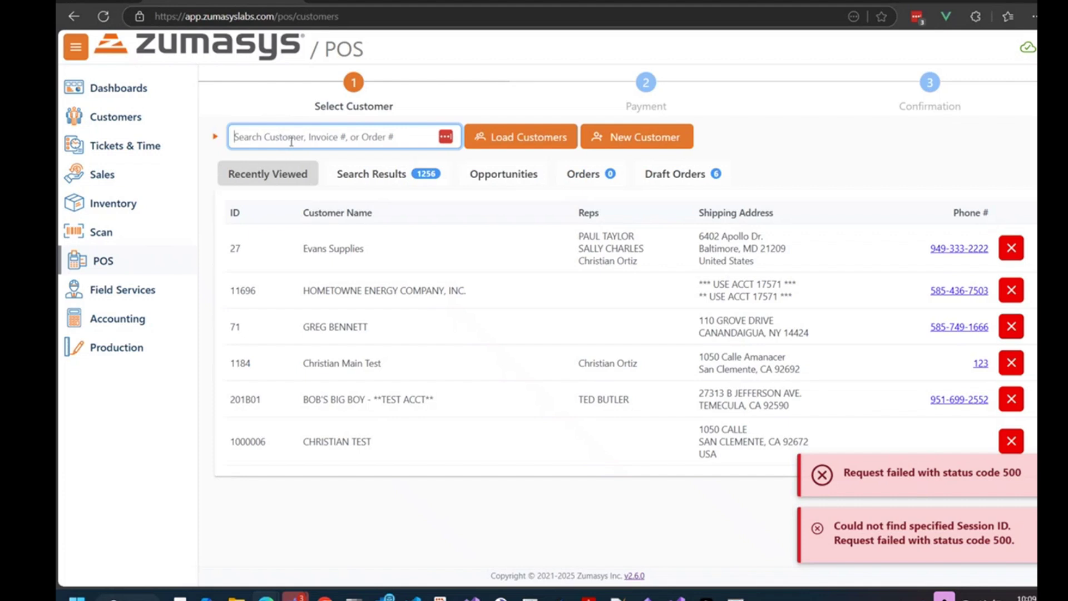
pyautogui.write('christi')
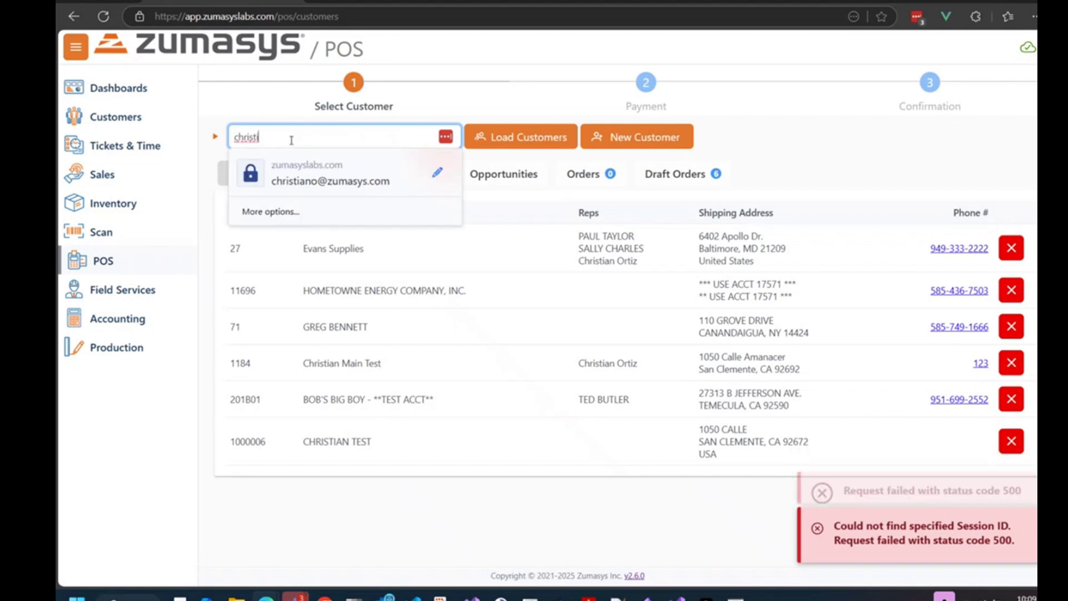
pyautogui.press('Return')
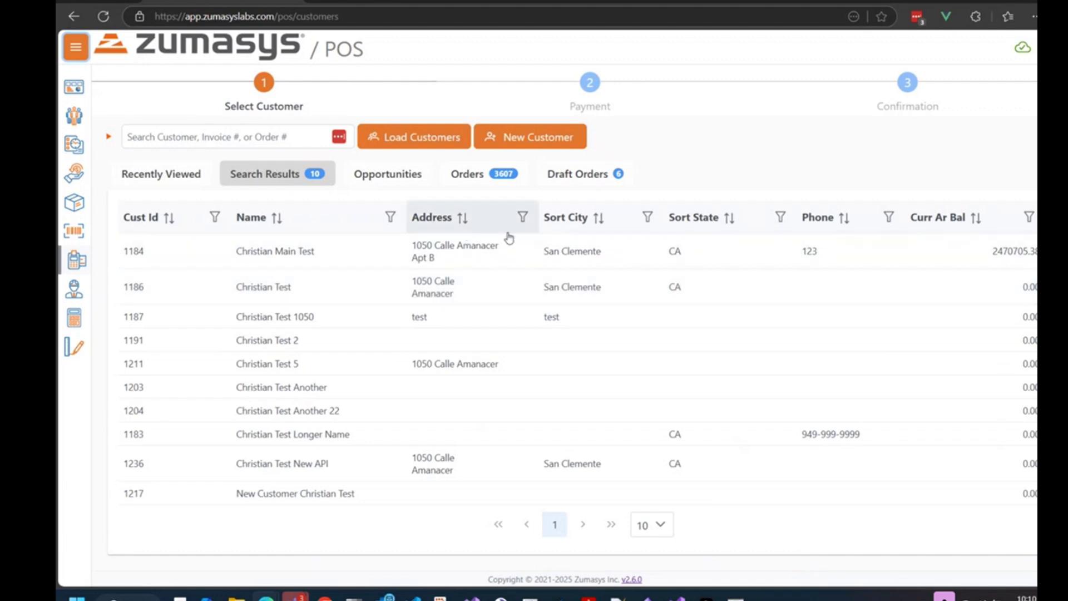
# - Filter the customer search results to Sort State CA and select the first matching customer
pyautogui.click(781, 217)
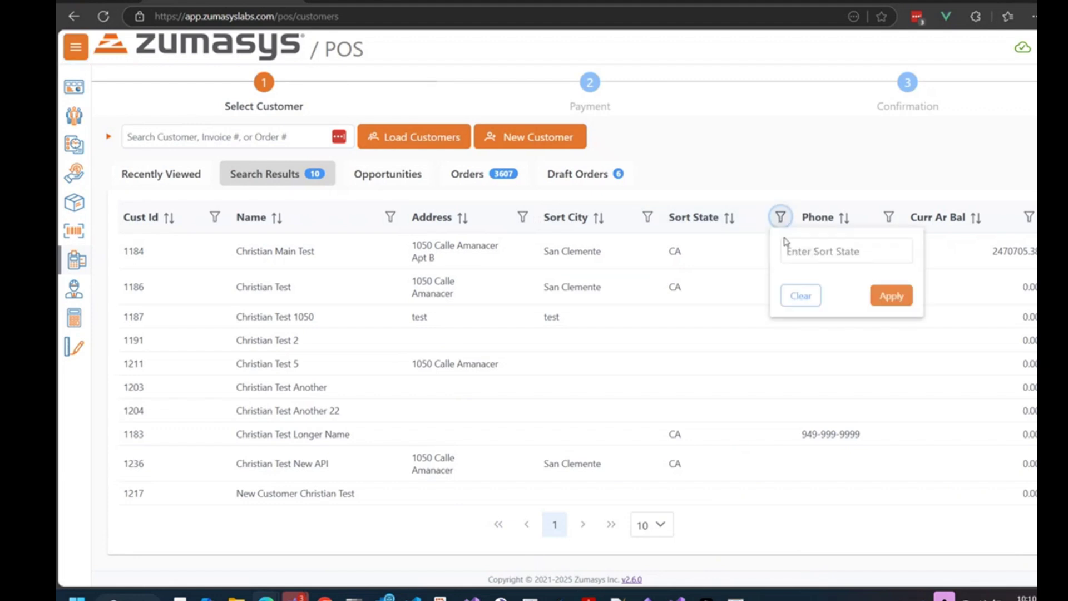
pyautogui.click(800, 251)
pyautogui.write('CA')
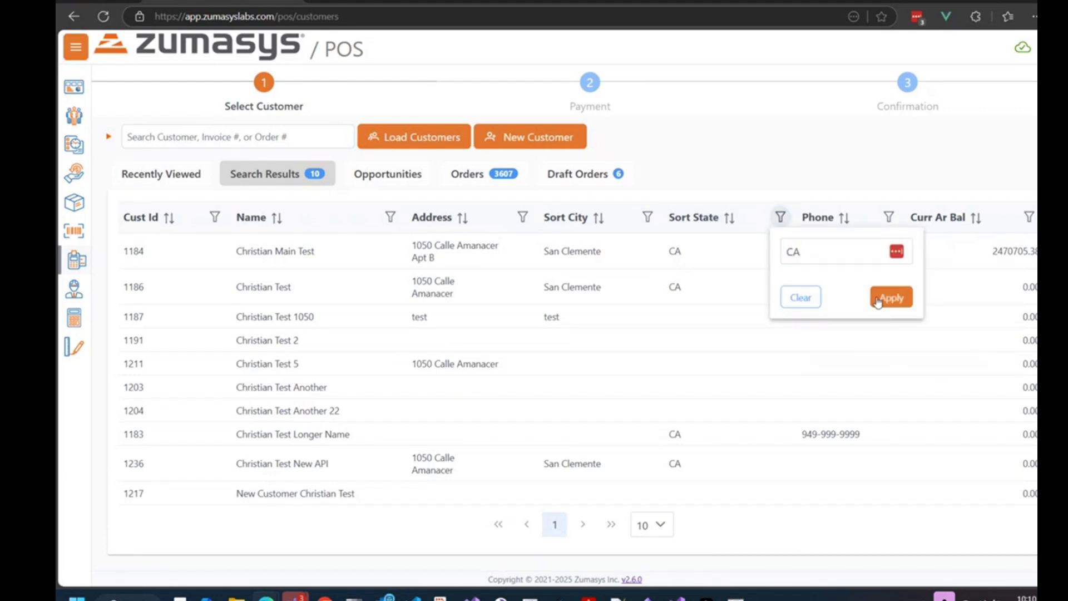
pyautogui.click(887, 298)
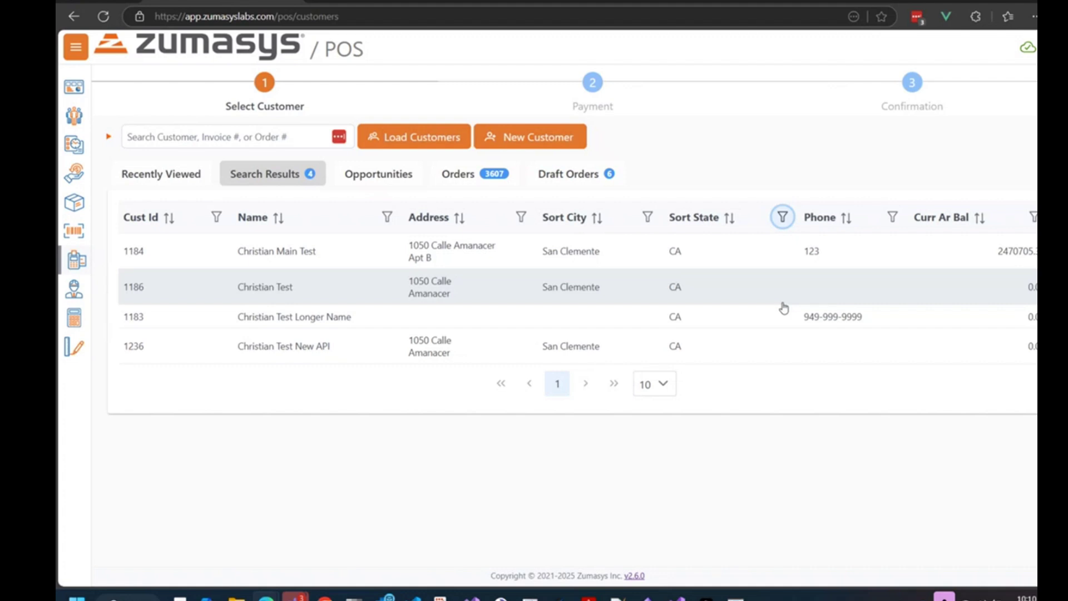
pyautogui.click(353, 264)
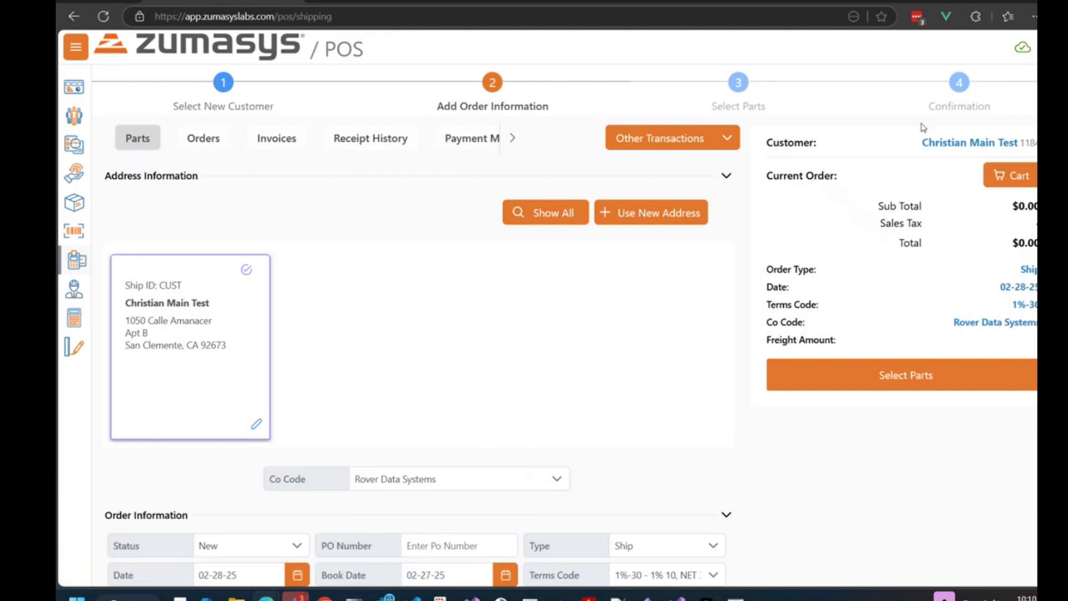
# - Switch to the Rover development site's POS window and try to open an opportunity from the All Opportunities list
pyautogui.moveTo(266, 596)
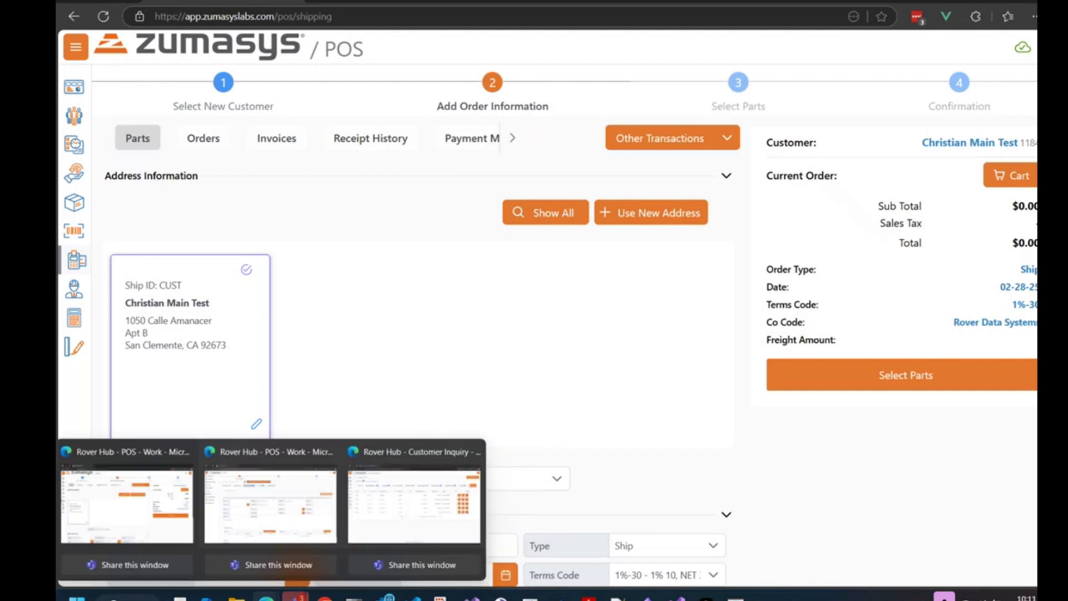
pyautogui.click(261, 532)
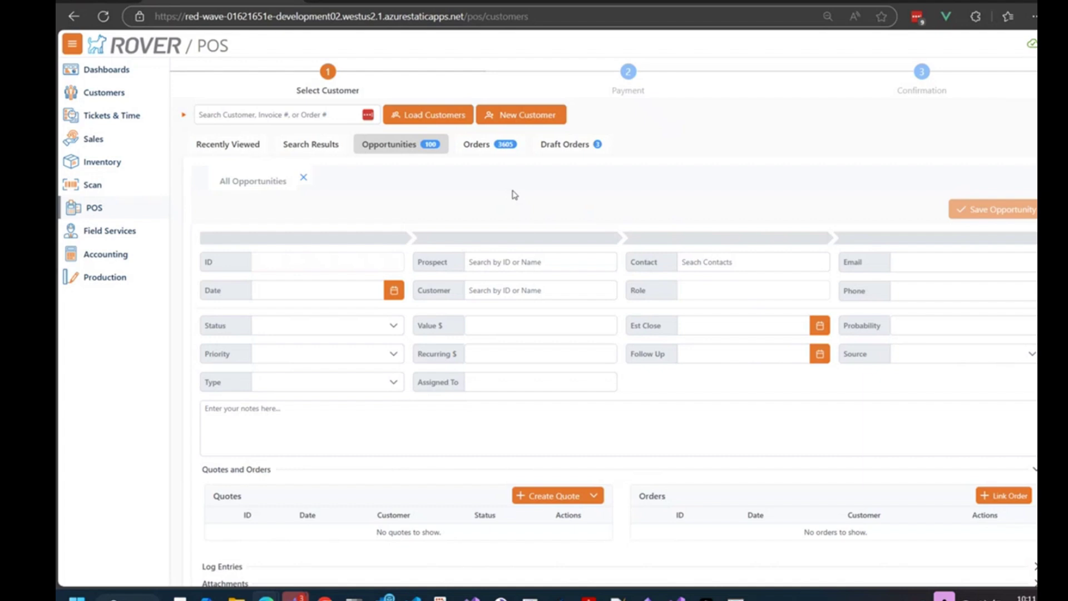
pyautogui.click(284, 181)
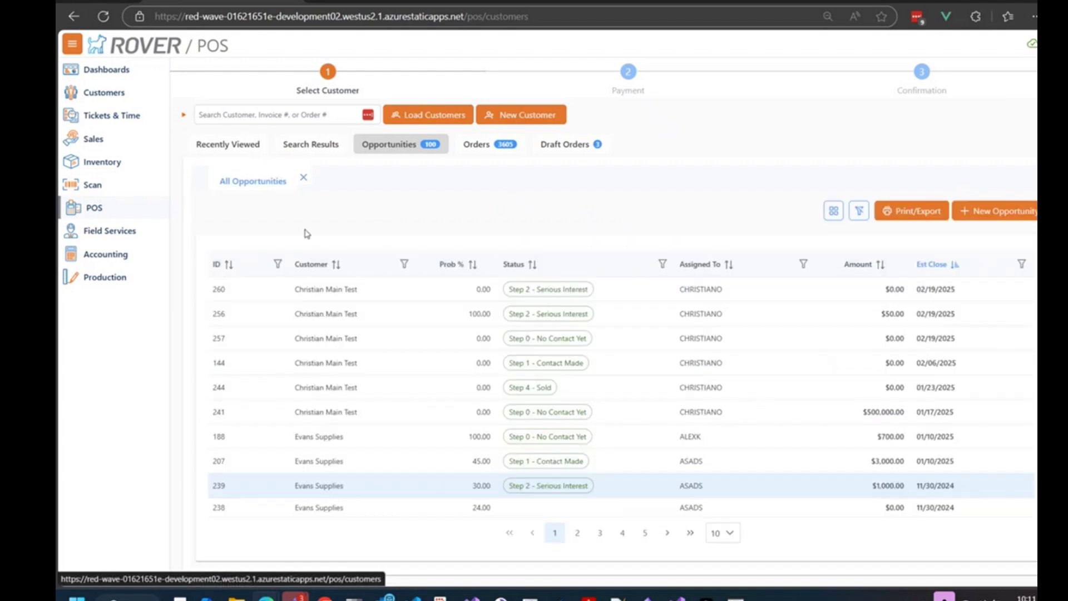
pyautogui.click(405, 300)
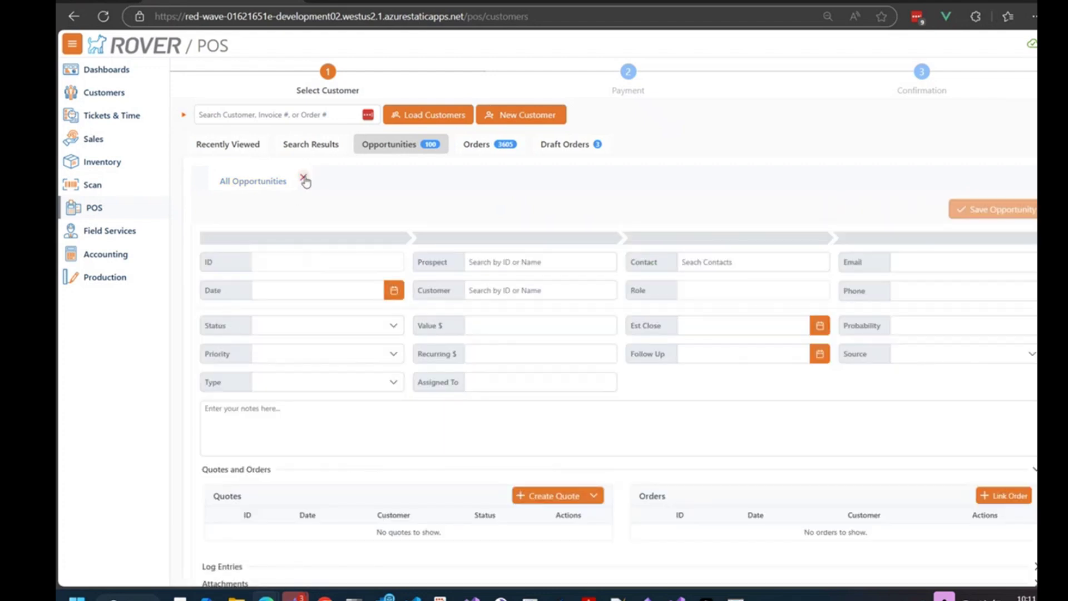
pyautogui.click(276, 181)
pyautogui.click(288, 325)
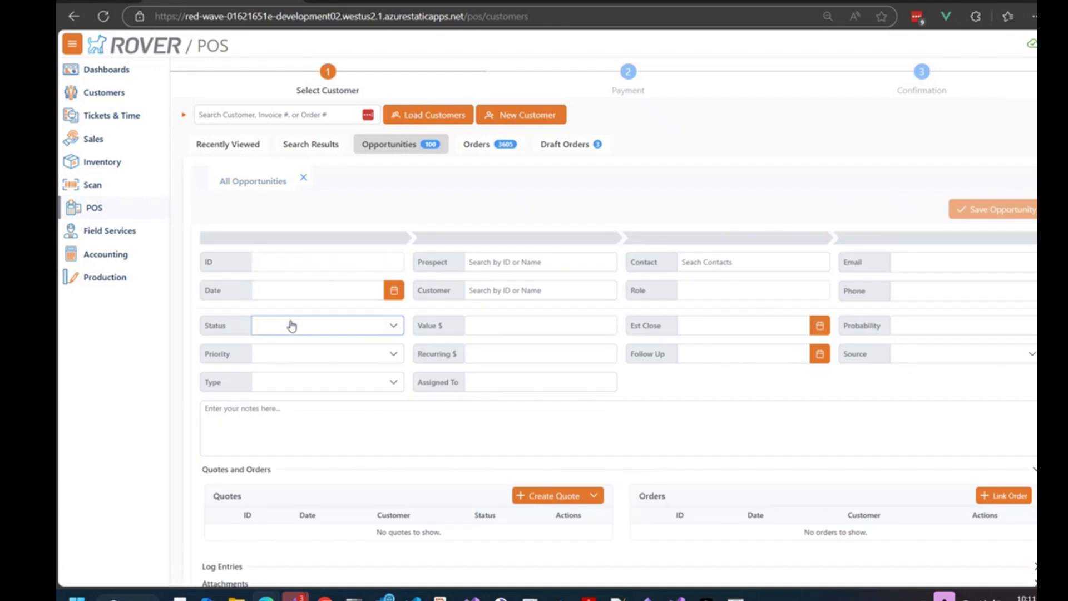
pyautogui.click(304, 178)
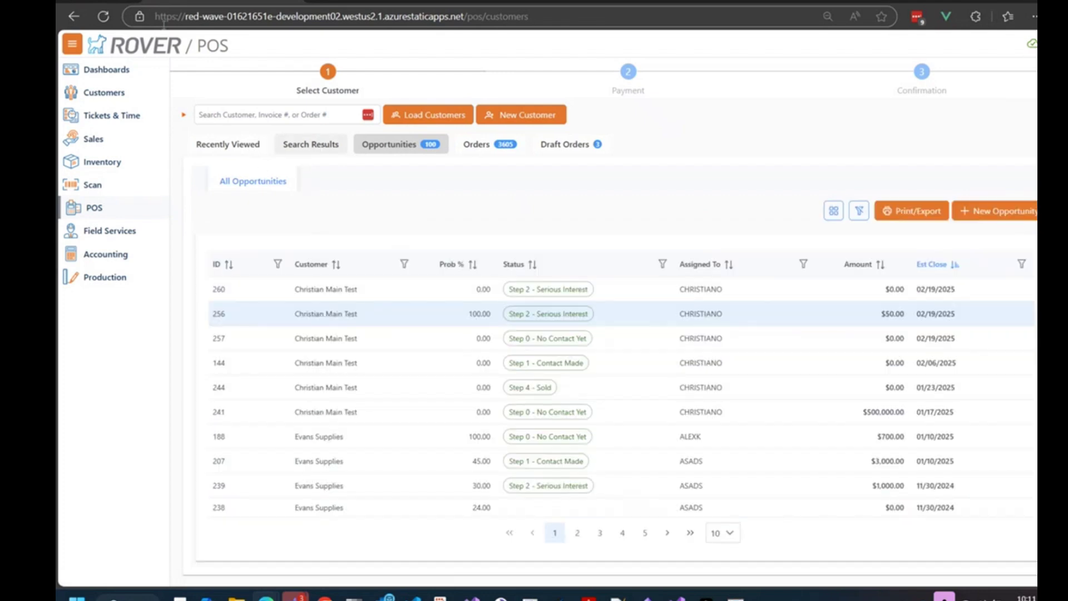
# - Reload the POS page and open opportunity #260 from the opportunities list
pyautogui.click(104, 16)
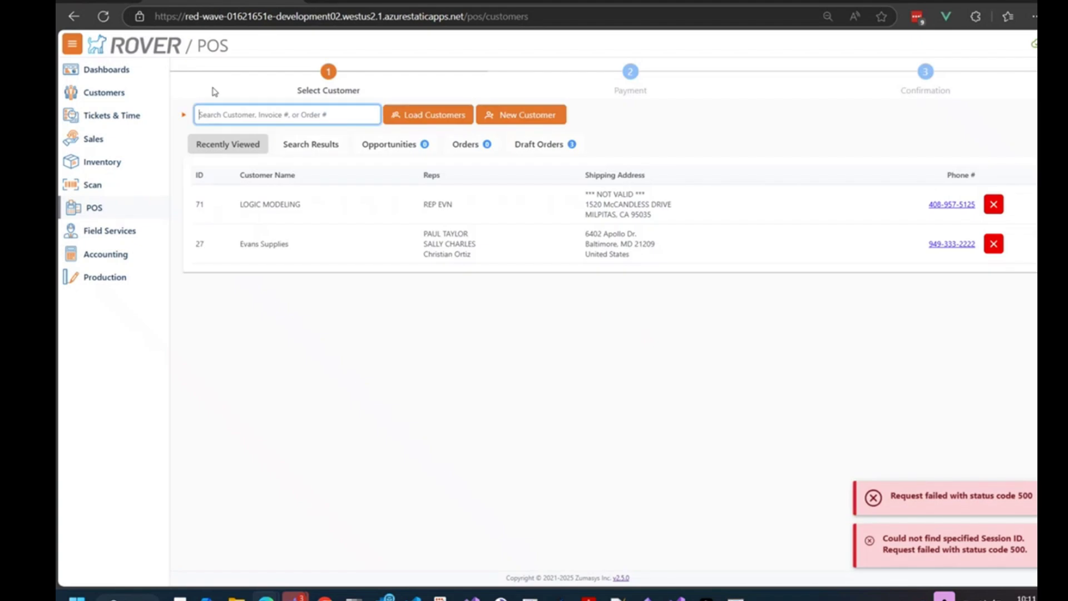
pyautogui.click(389, 147)
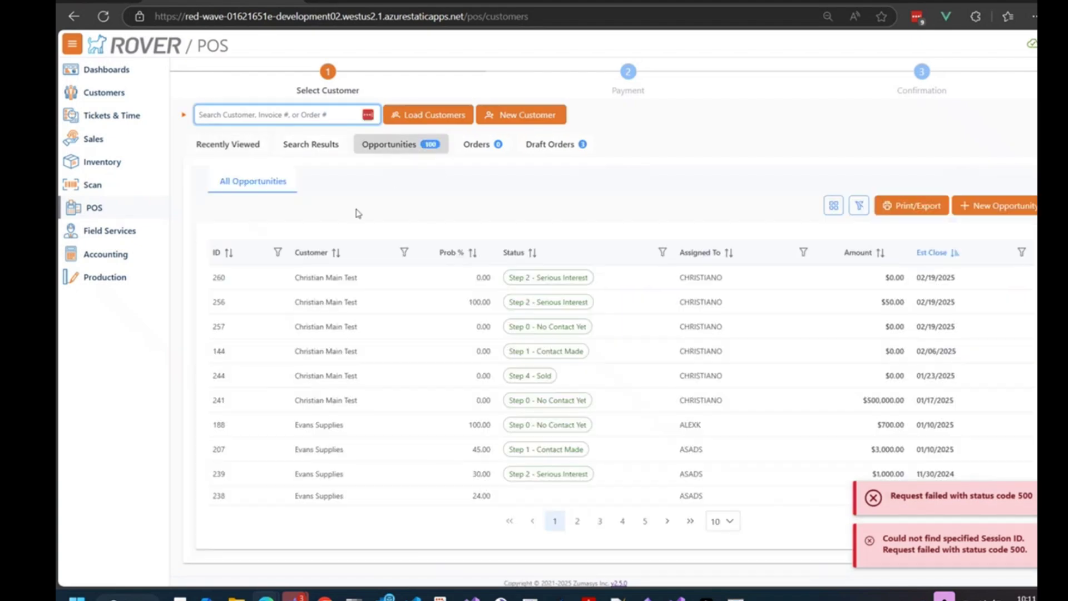
pyautogui.click(262, 289)
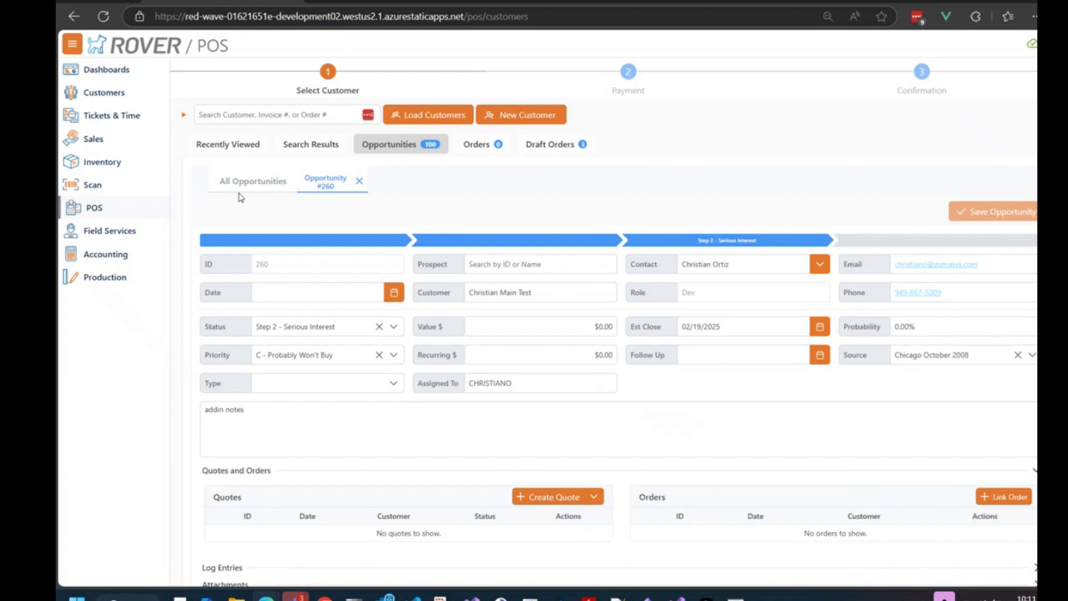
# - Set the opportunity's status to "Step 1 - Contact Made" and save it
pyautogui.scroll(-1, 241, 197)
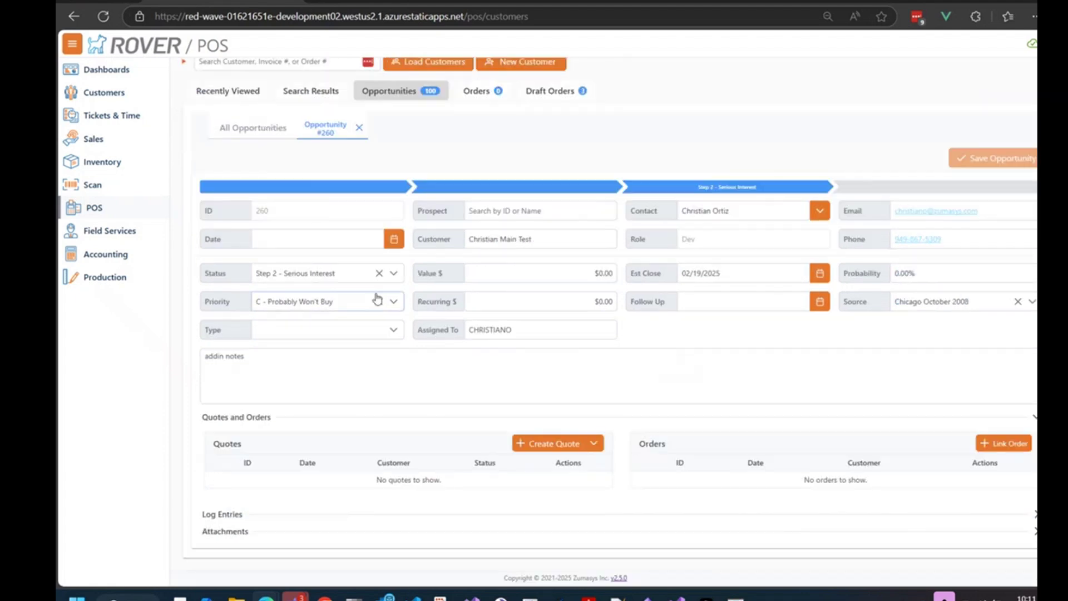
pyautogui.click(303, 315)
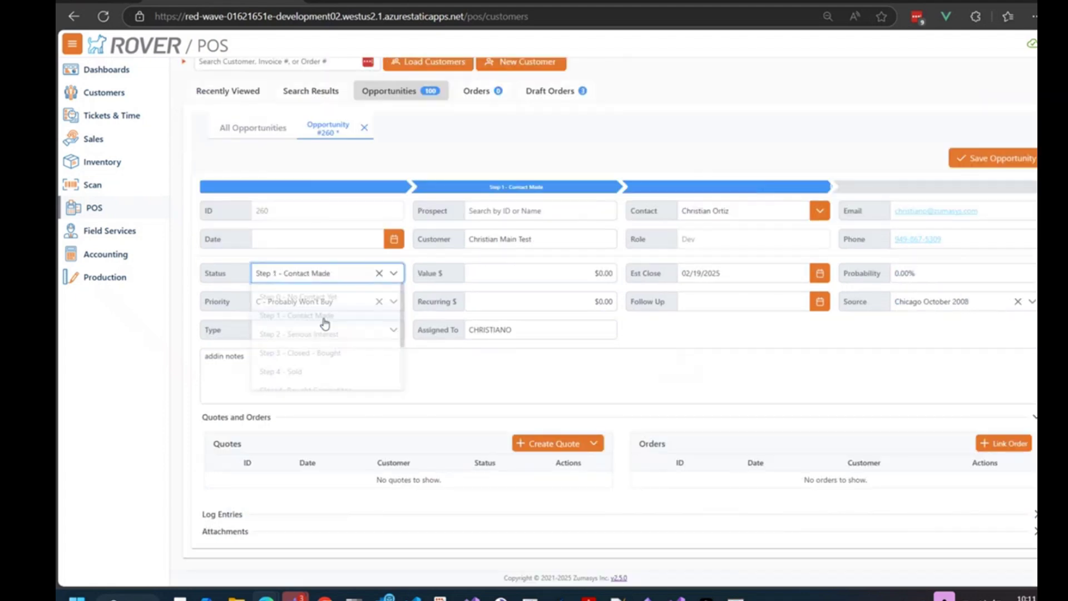
pyautogui.click(1008, 159)
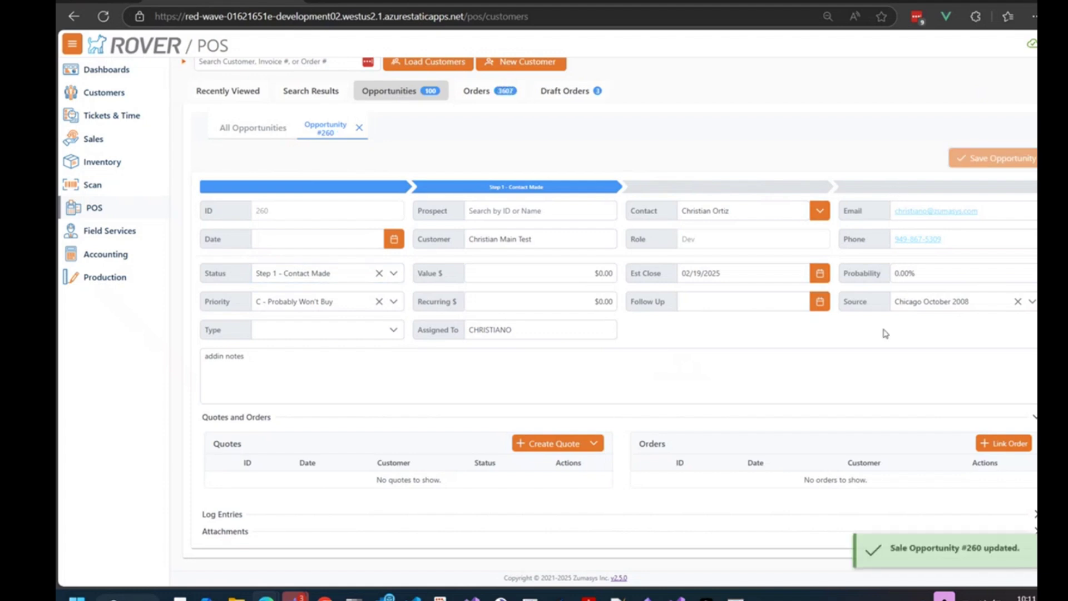
# - Return to All Opportunities and start a new opportunity
pyautogui.click(255, 133)
pyautogui.click(1001, 202)
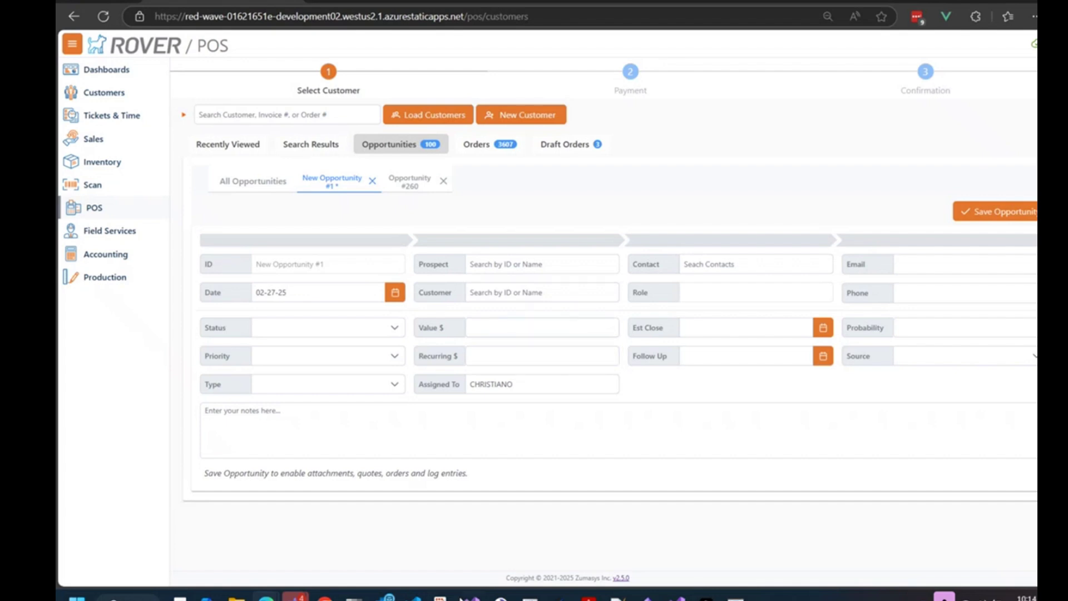
# - Switch to the Rover Hub Customers window and add the 01-24-25 invoice from the Accounts Receivable list to a payment
pyautogui.moveTo(265, 598)
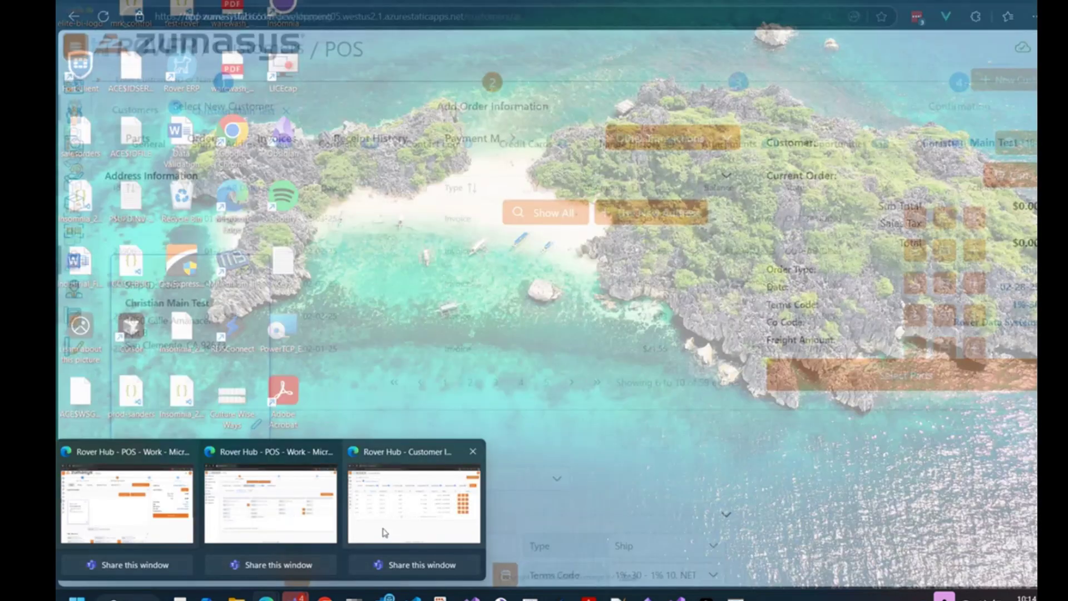
pyautogui.click(384, 529)
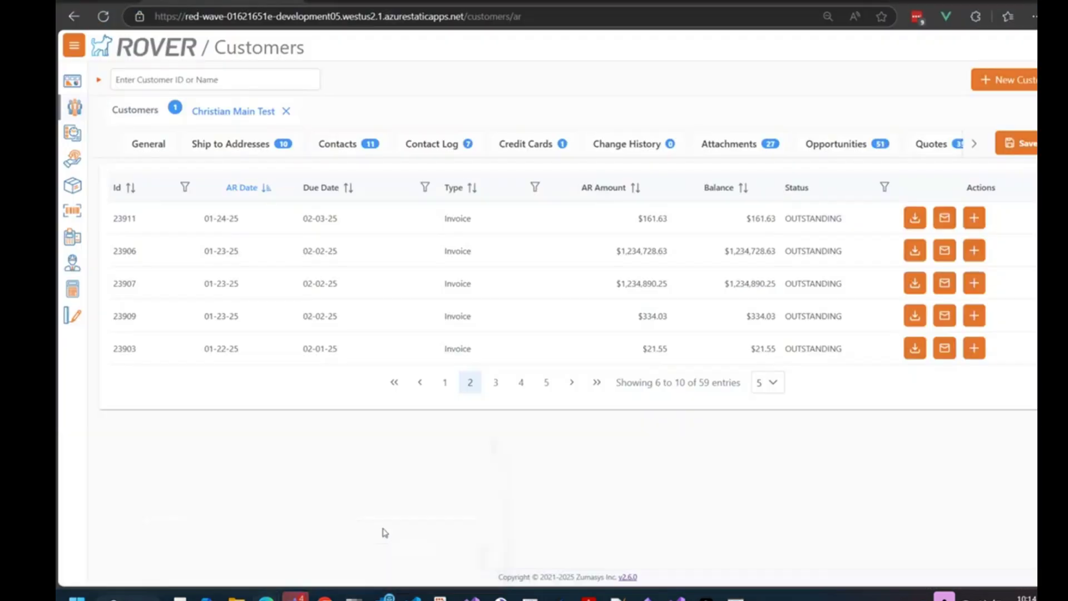
pyautogui.click(978, 142)
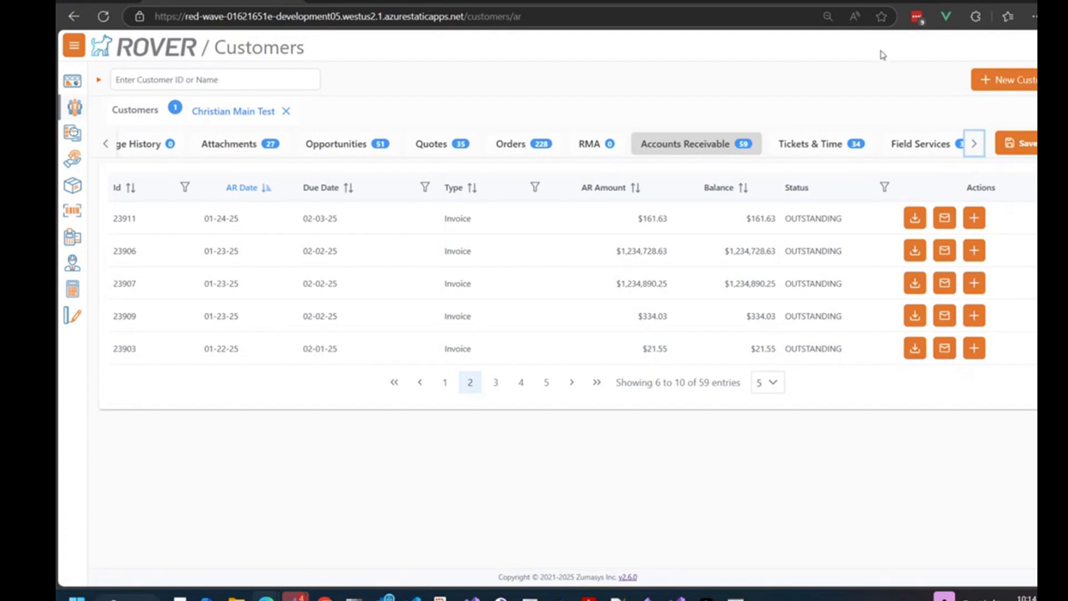
pyautogui.click(975, 220)
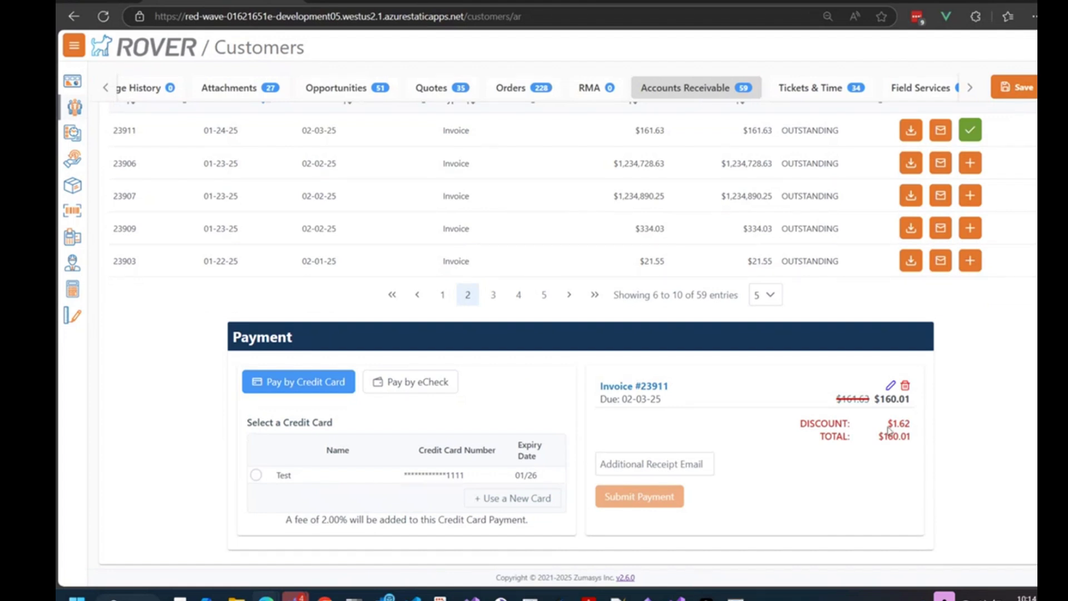
# - Open the discount details of the 01-24-25 invoice in the payment and check its discount amount and percentage fields
pyautogui.click(890, 386)
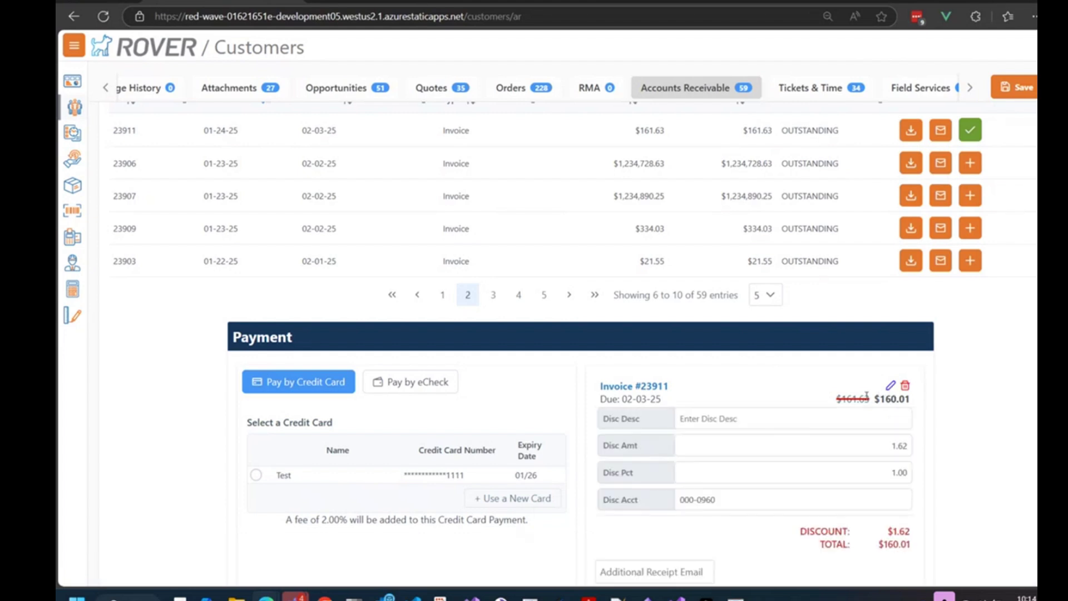
pyautogui.scroll(-1, 867, 396)
pyautogui.click(877, 402)
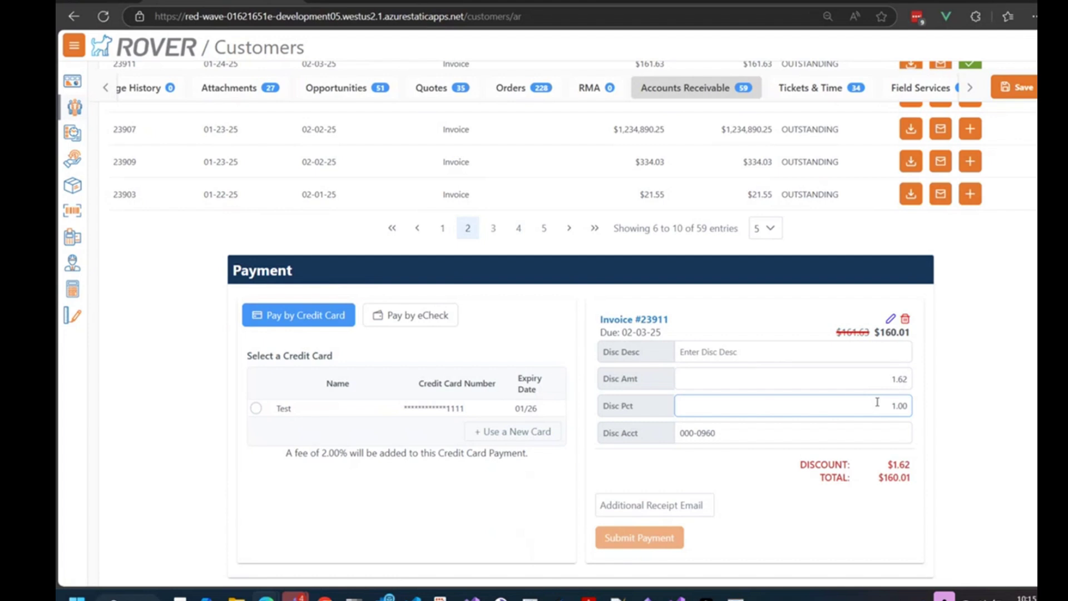
pyautogui.click(850, 367)
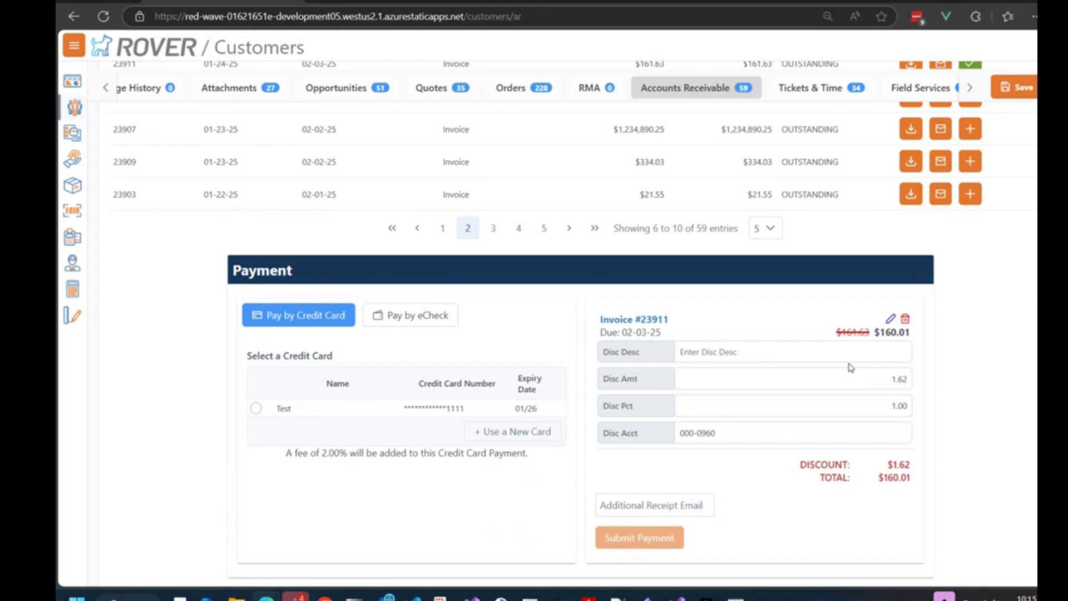
# - Switch to Rover ERP's Security Profile Entry, load the user's profile and review the AR.E input restrictions on the discount fields
pyautogui.moveTo(734, 597)
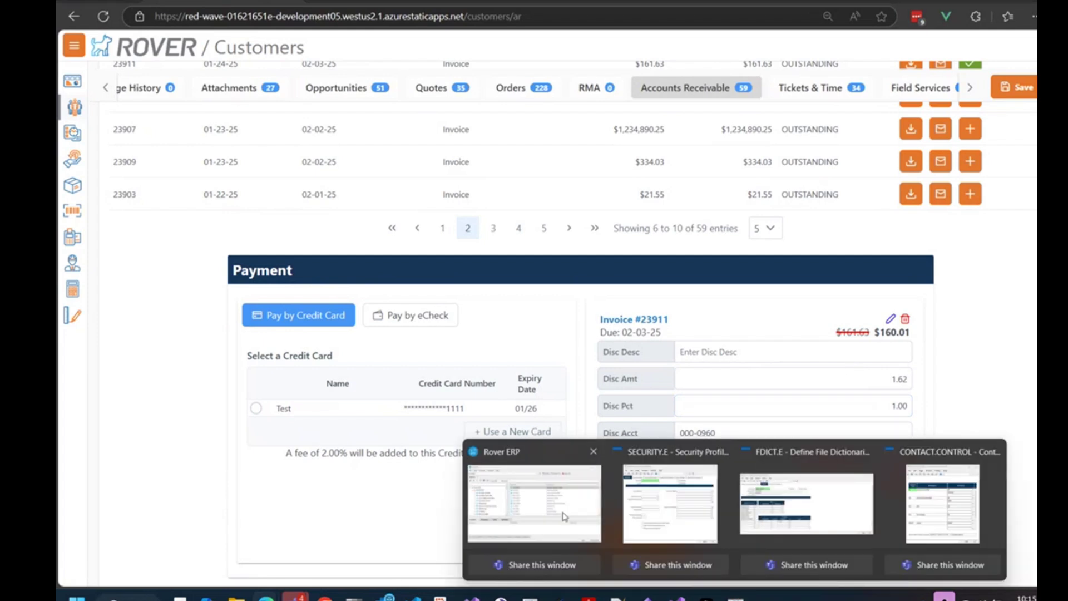
pyautogui.click(528, 495)
pyautogui.click(310, 482)
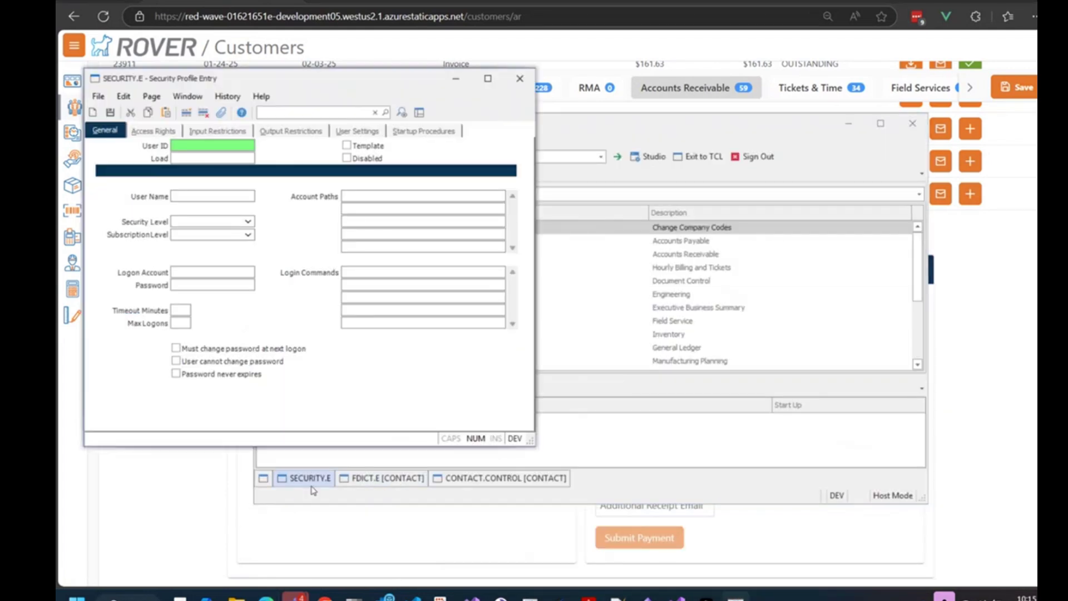
pyautogui.write('CHRISTIANO')
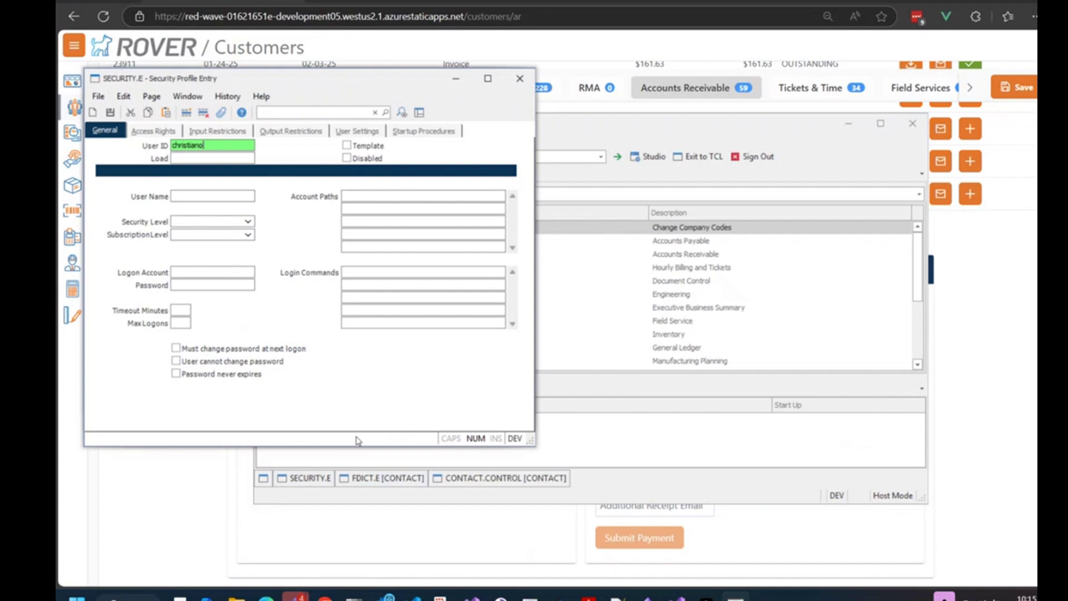
pyautogui.press('Return')
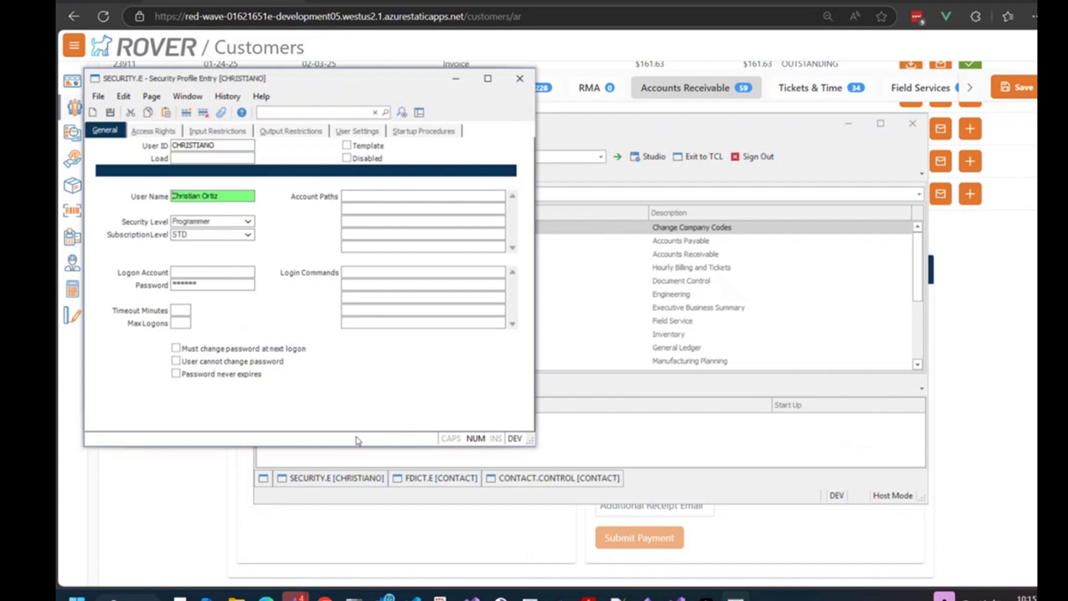
pyautogui.click(228, 135)
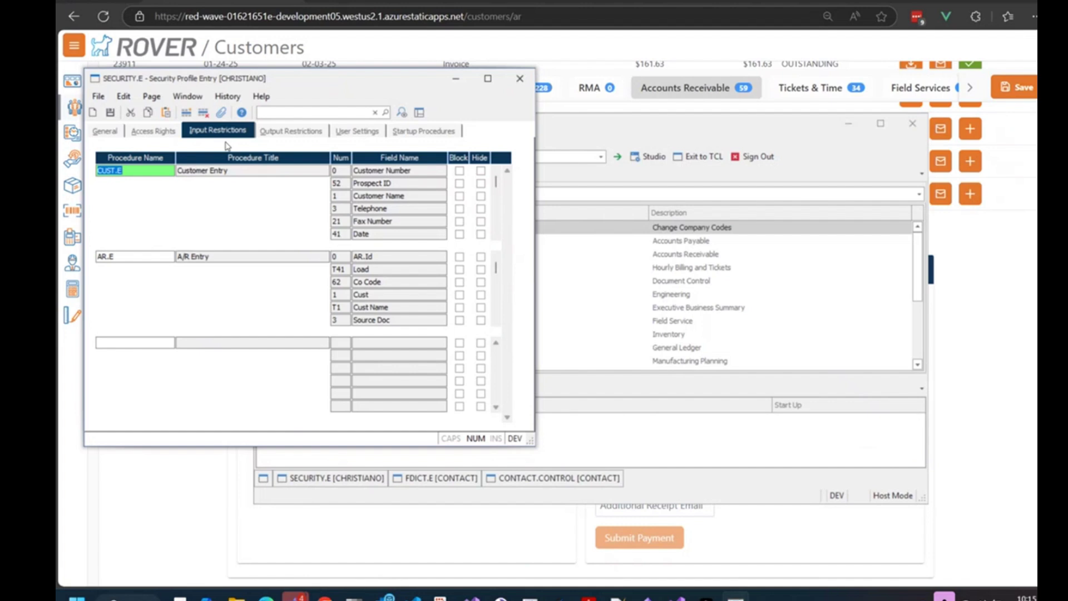
pyautogui.scroll(-5, 497, 303)
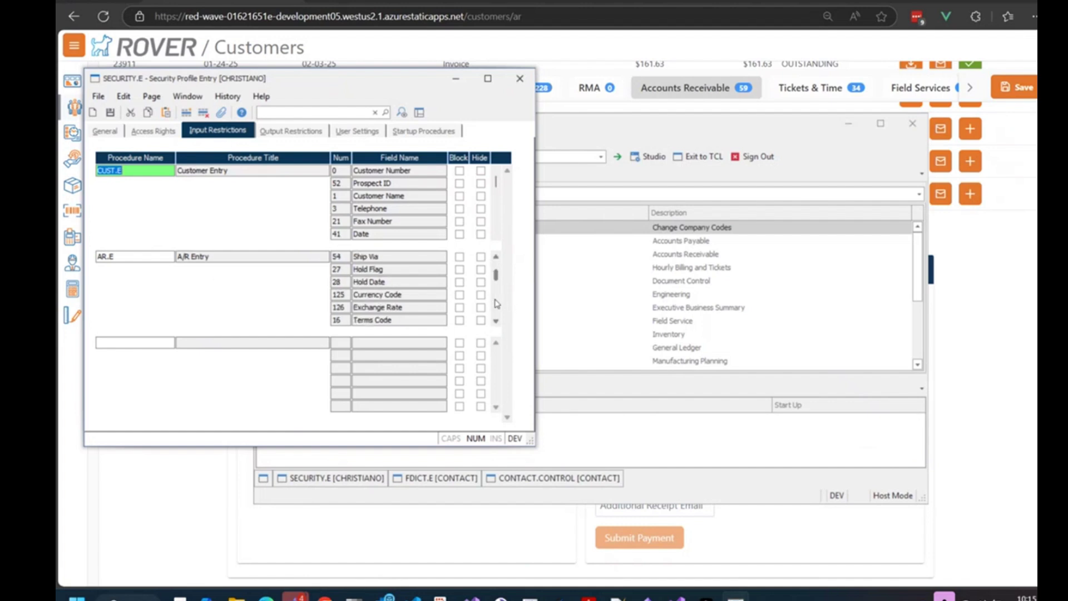
pyautogui.scroll(5, 499, 262)
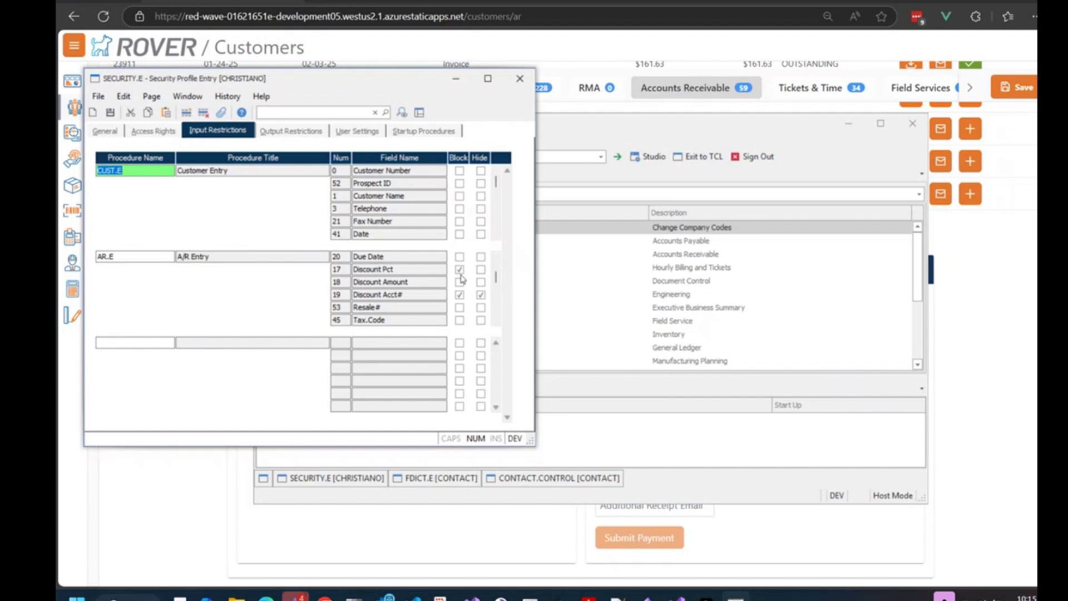
# - Return to the Rover Hub Customers page and reload it with the invoice's discount details open
pyautogui.click(1029, 369)
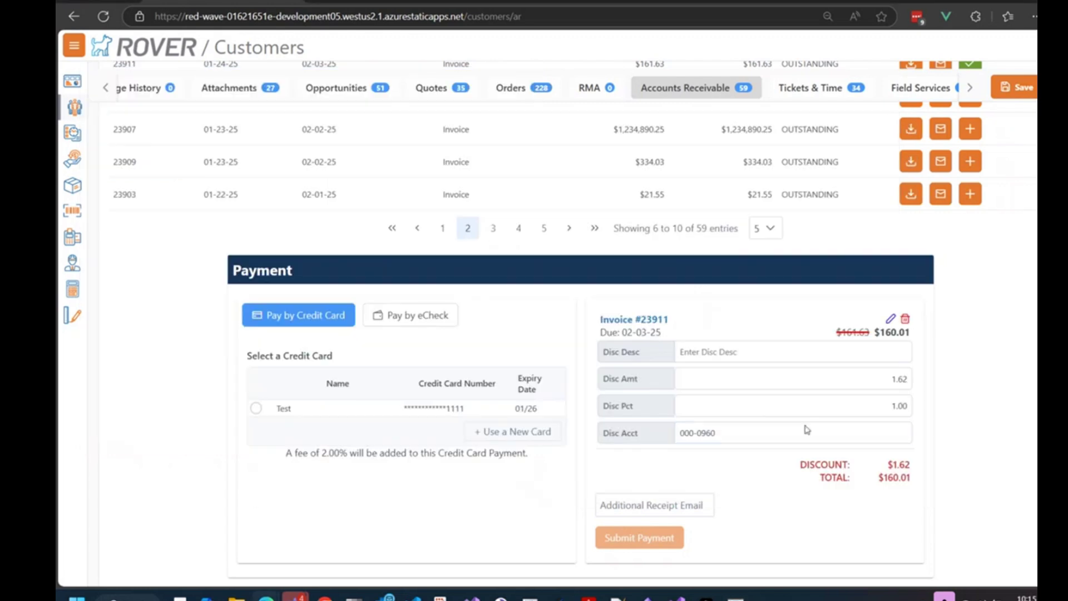
pyautogui.click(730, 405)
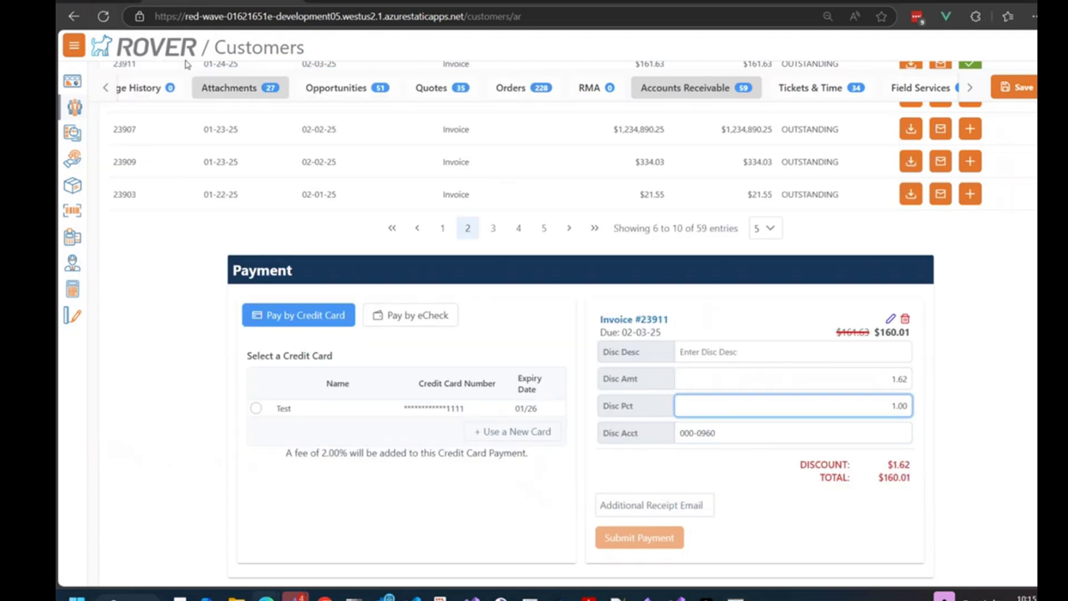
pyautogui.click(101, 17)
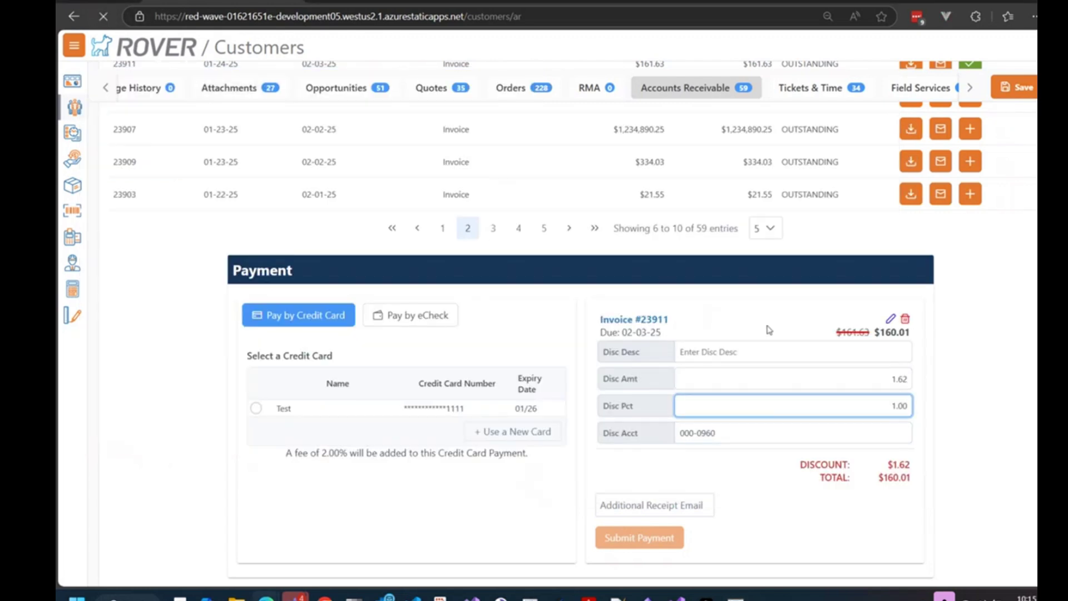
# - Reopen the invoice's discount details in the customer's Accounts Receivable payment and check the discount percentage field
pyautogui.click(222, 111)
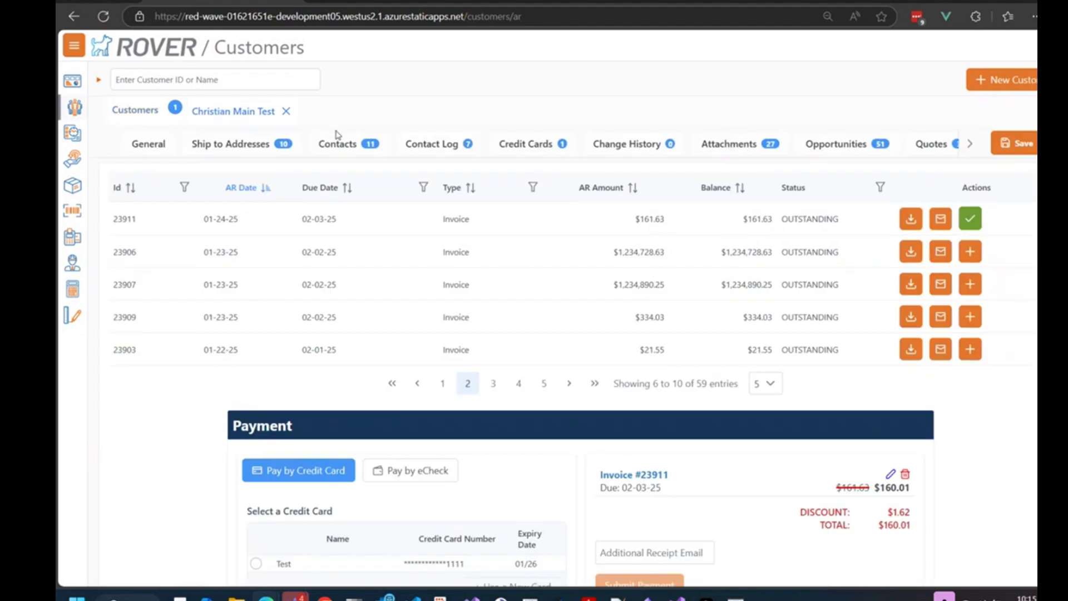
pyautogui.click(970, 144)
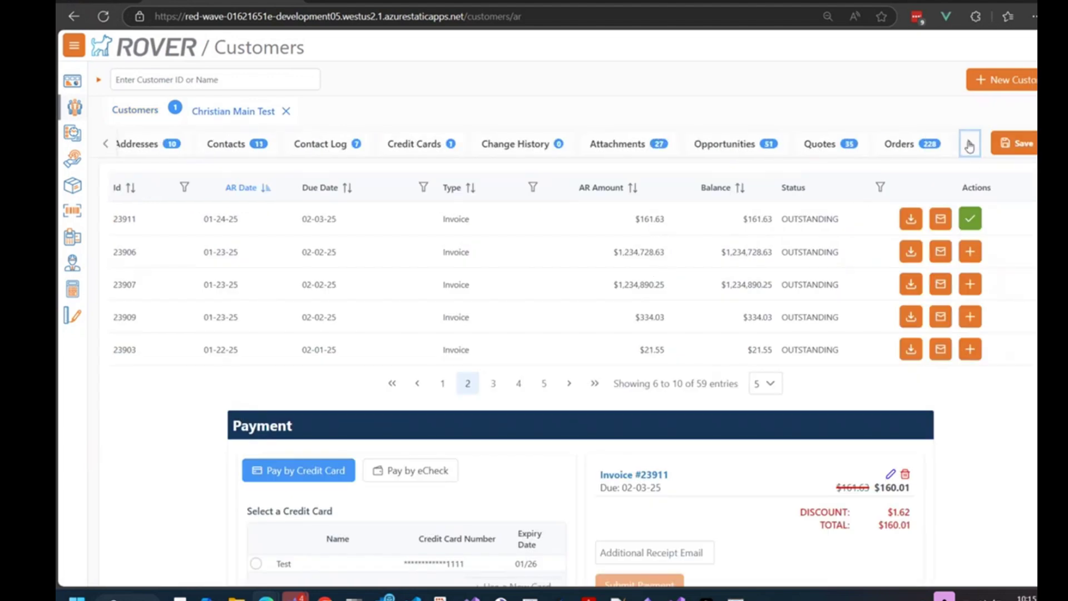
pyautogui.click(970, 144)
pyautogui.scroll(-2, 940, 439)
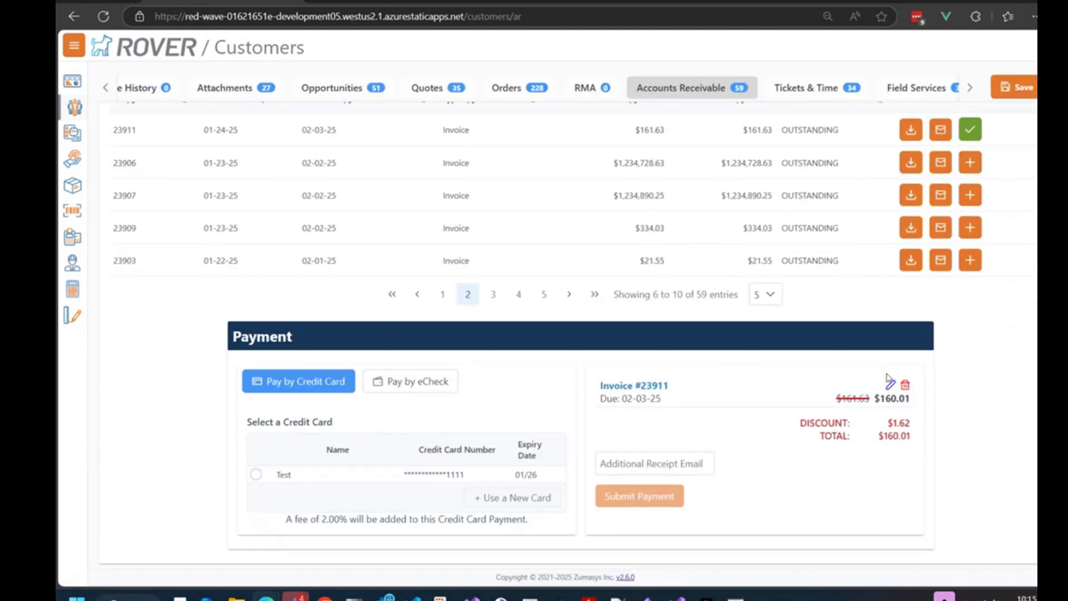
pyautogui.click(890, 383)
pyautogui.scroll(-2, 740, 445)
pyautogui.click(732, 408)
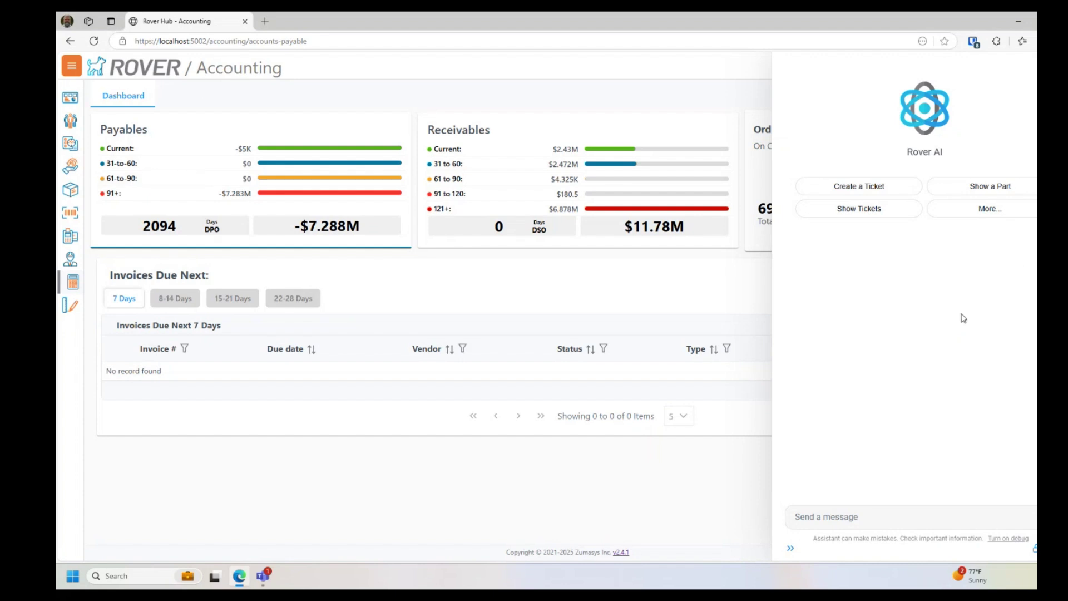
# - Ask Rover AI to show the tickets and return to the Accounting dashboard
pyautogui.click(875, 212)
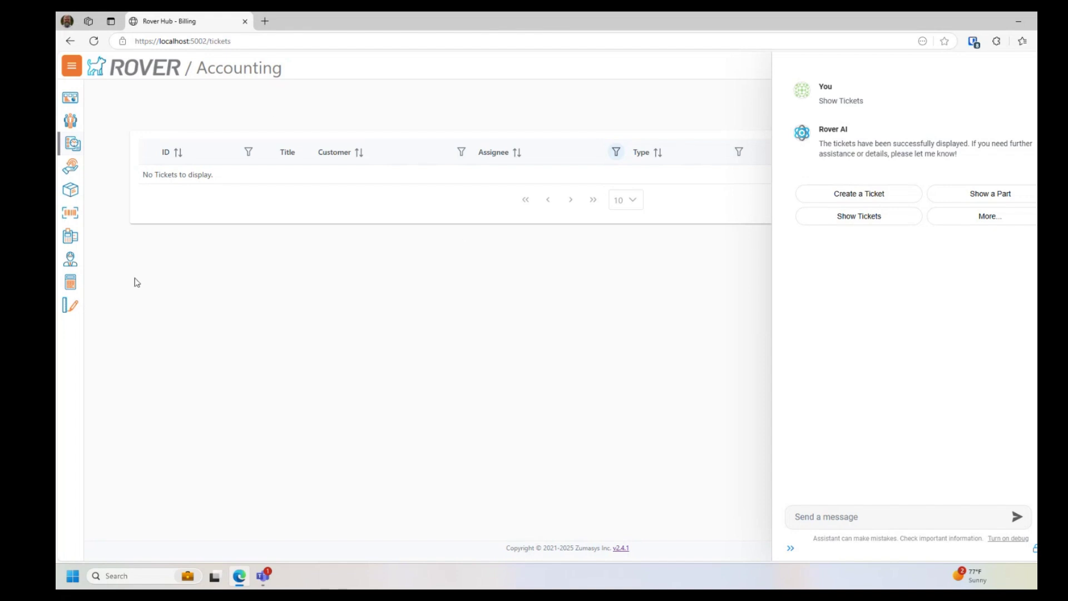
pyautogui.click(71, 282)
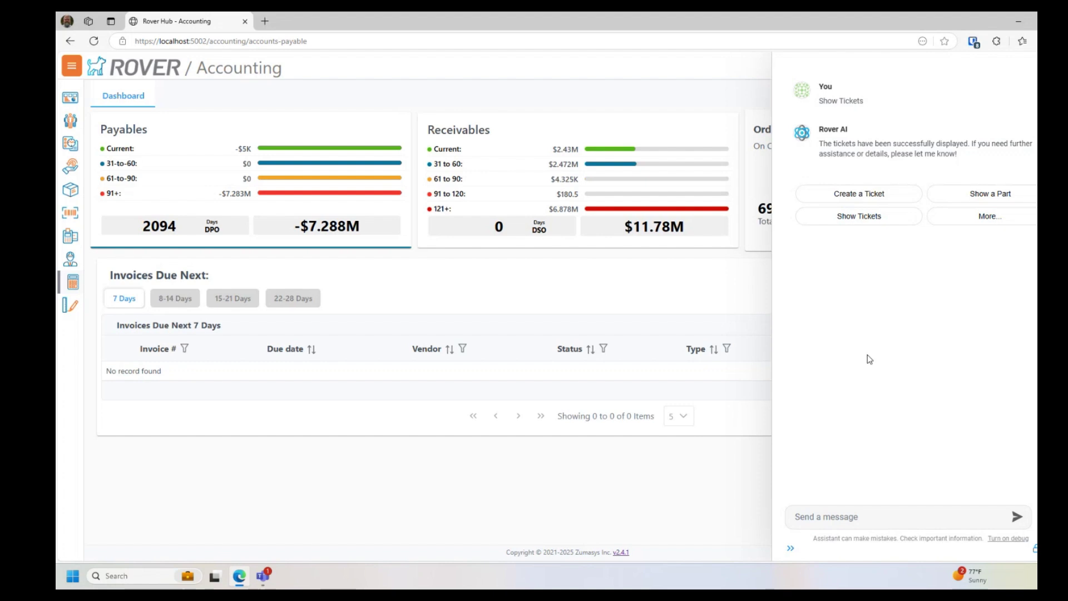
# - Have Rover AI create a Support ticket described "Testing with AI" with the customer number and assignee's user ID, and show the tickets
pyautogui.click(855, 196)
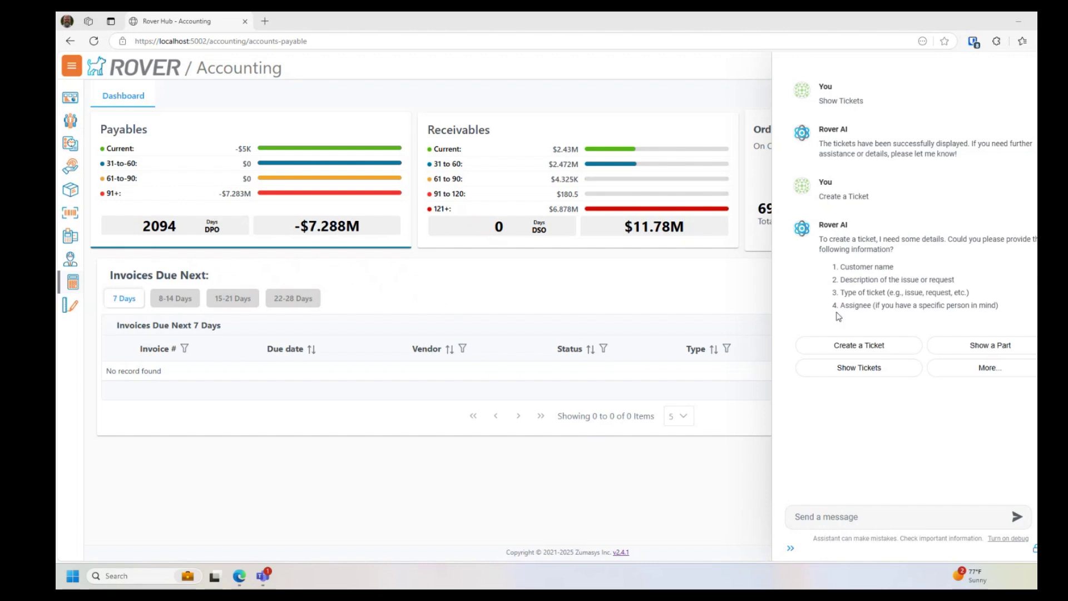
pyautogui.click(867, 515)
pyautogui.write('Customer: 27, Type: Support, Description: Testing with AI, Assignee: GREGB')
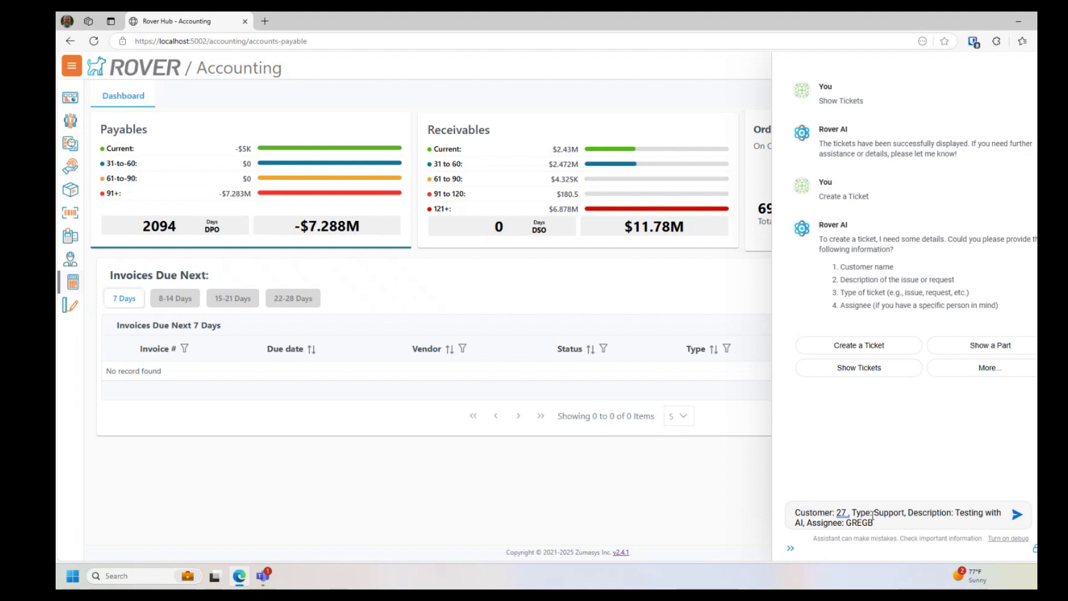
pyautogui.click(1015, 516)
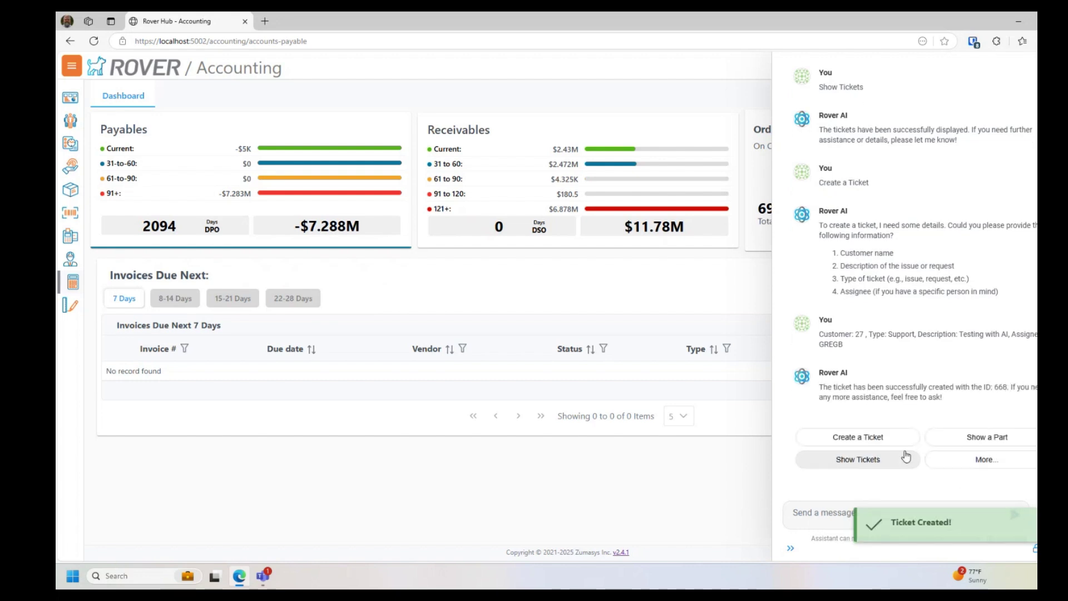
pyautogui.click(858, 460)
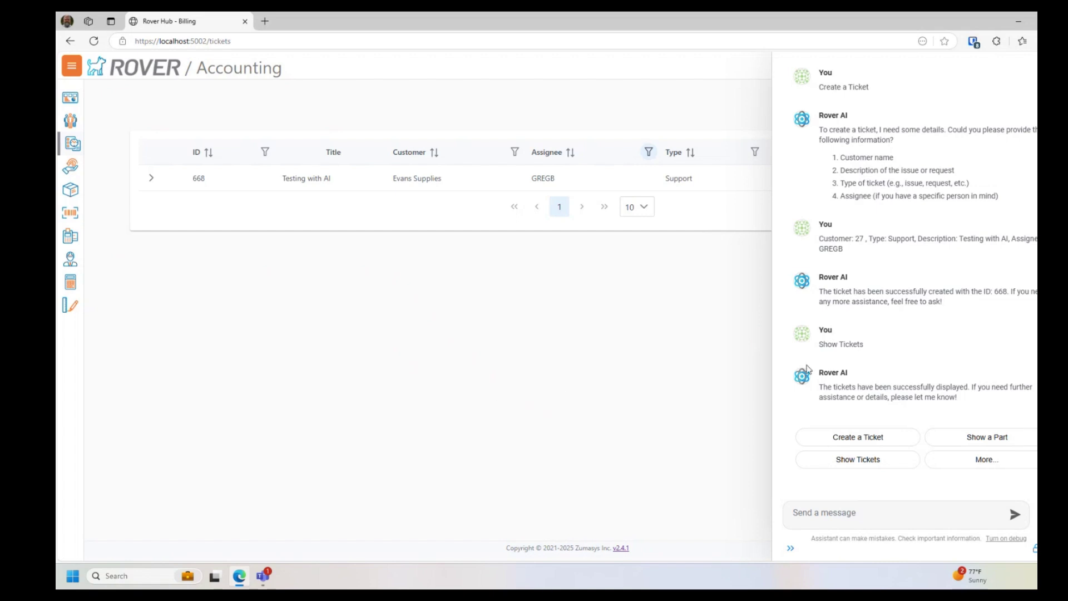
# - Ask Rover AI to show a part and give it part ID 93
pyautogui.click(980, 440)
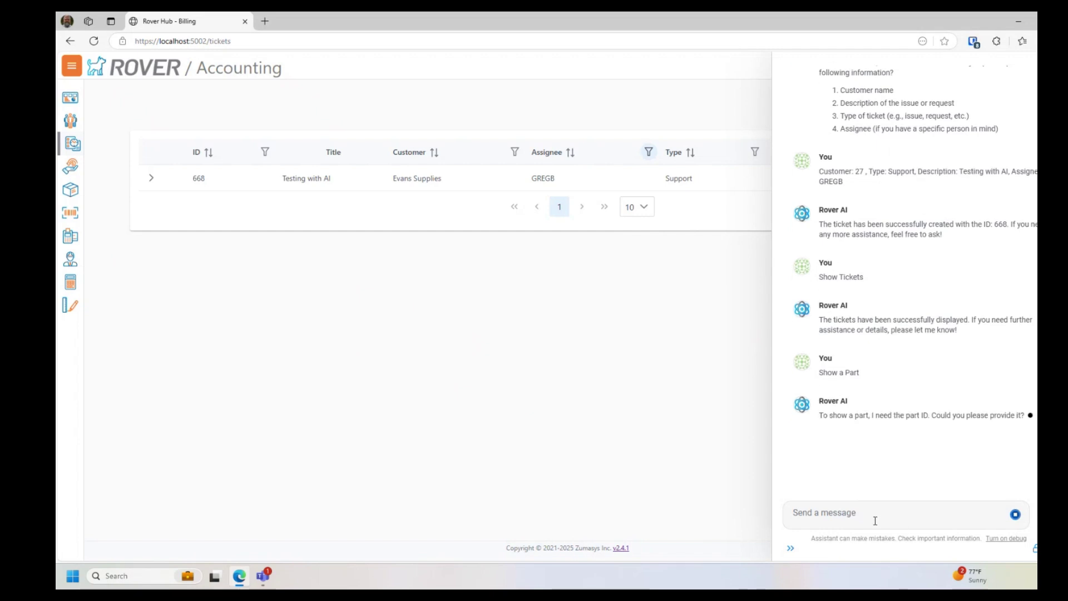
pyautogui.write('93')
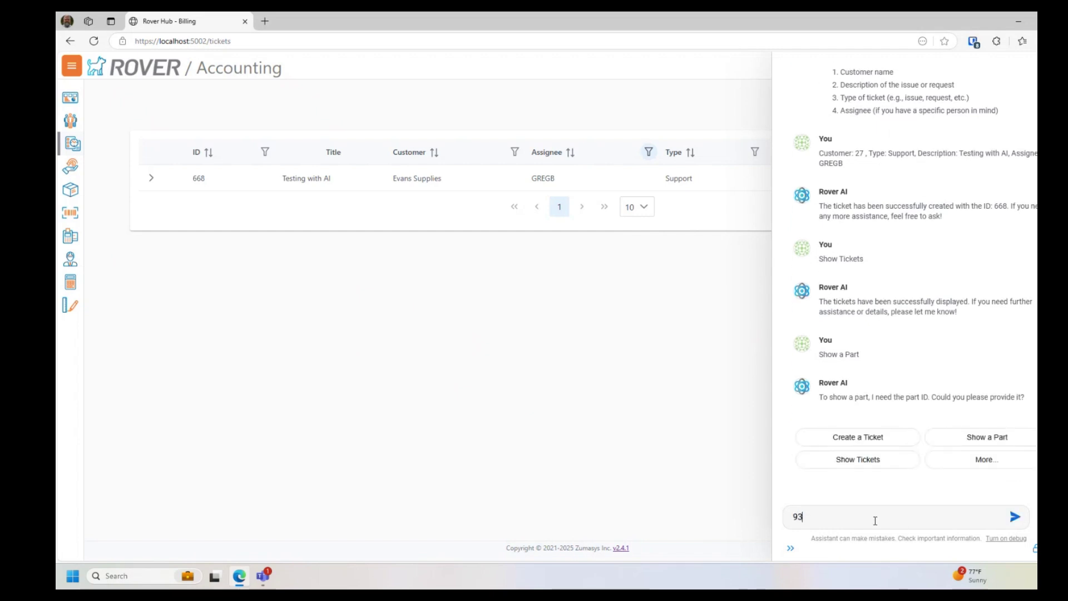
pyautogui.press('Return')
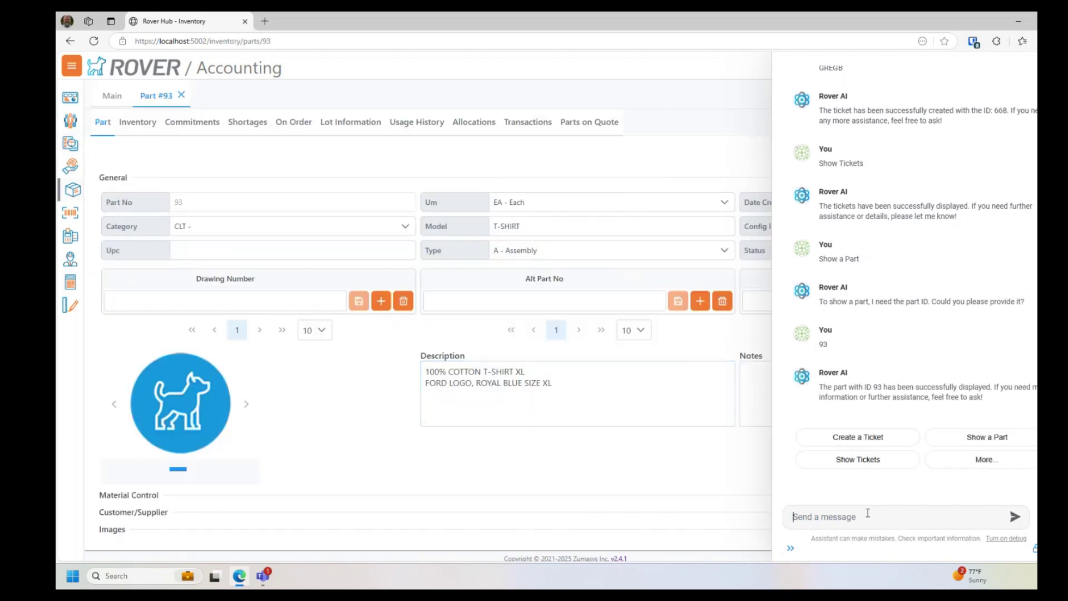
# - Ask Rover AI to show part CAP10
pyautogui.write('Show part CPA')
pyautogui.press('BackSpace')
pyautogui.press('BackSpace')
pyautogui.write('AP10')
pyautogui.press('Return')
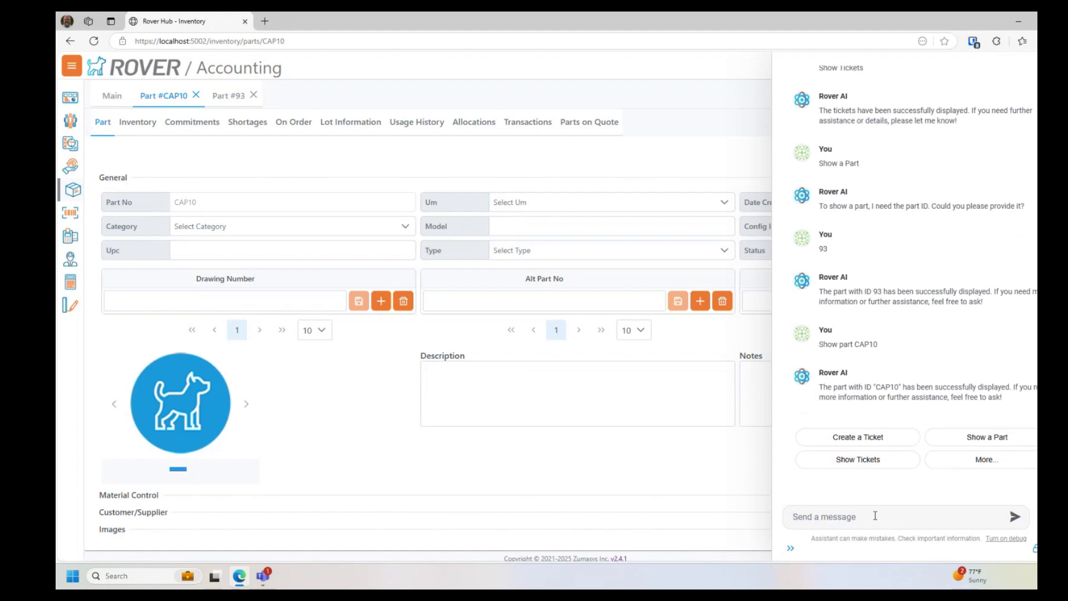
# - Ask Rover AI to show the settings dialog, look at the AI Settings and close them
pyautogui.write('Show settings')
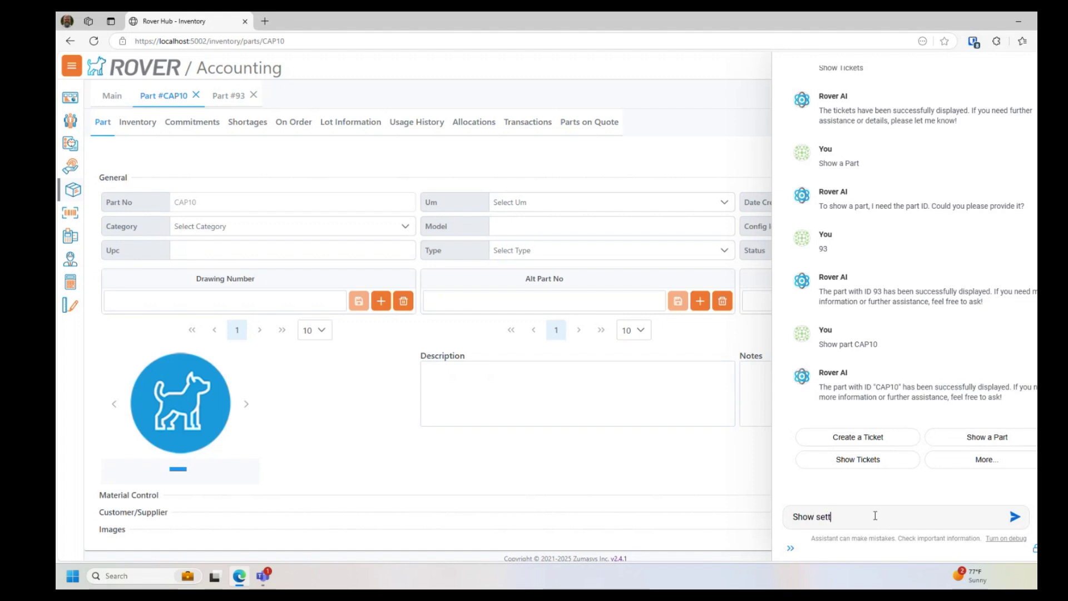
pyautogui.write(' dialog')
pyautogui.press('Return')
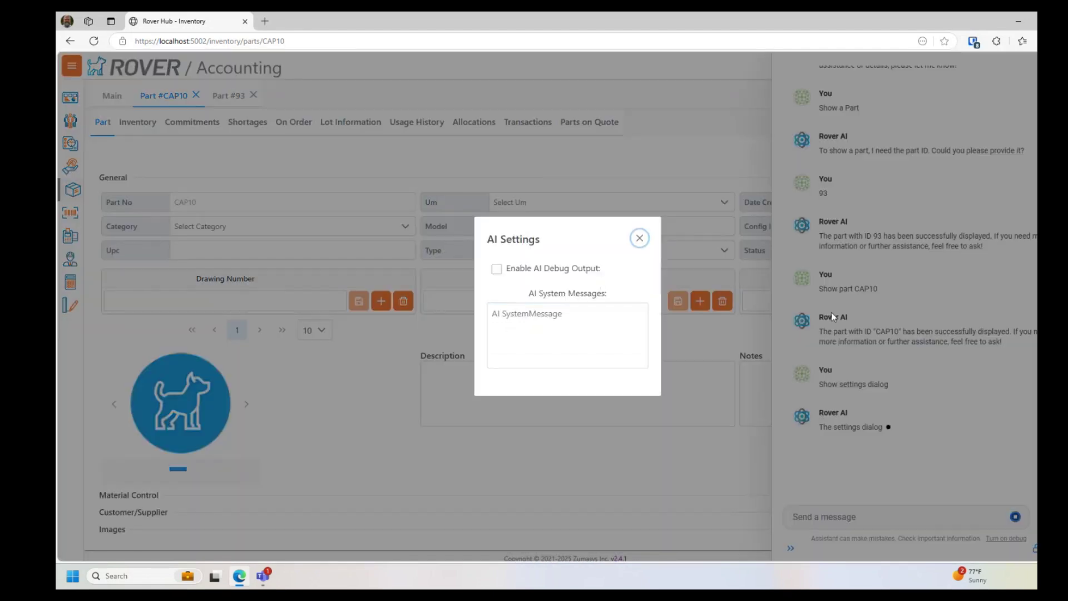
pyautogui.click(555, 340)
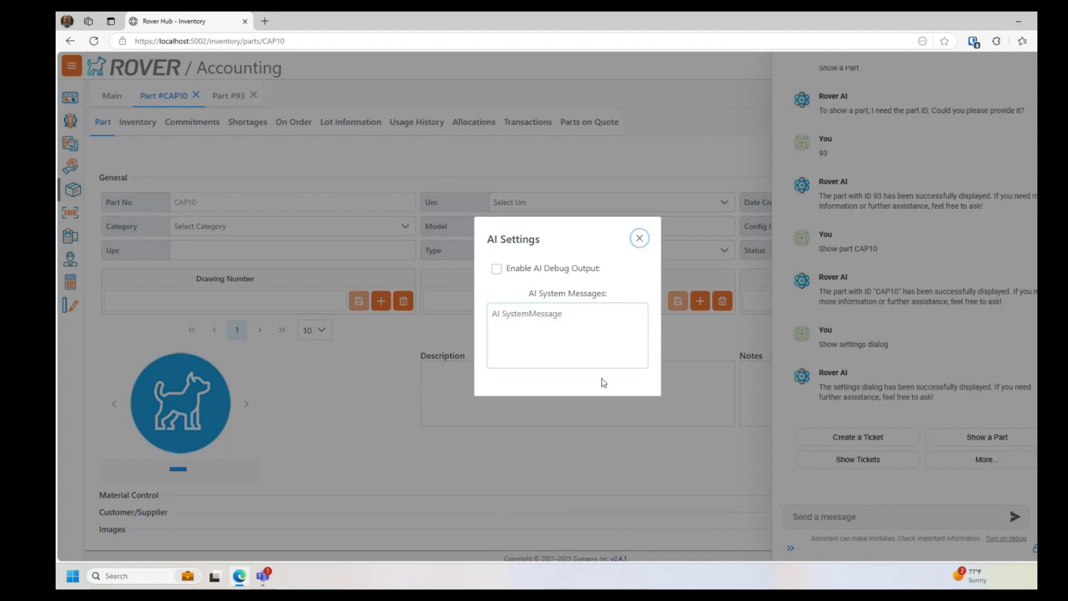
pyautogui.click(639, 239)
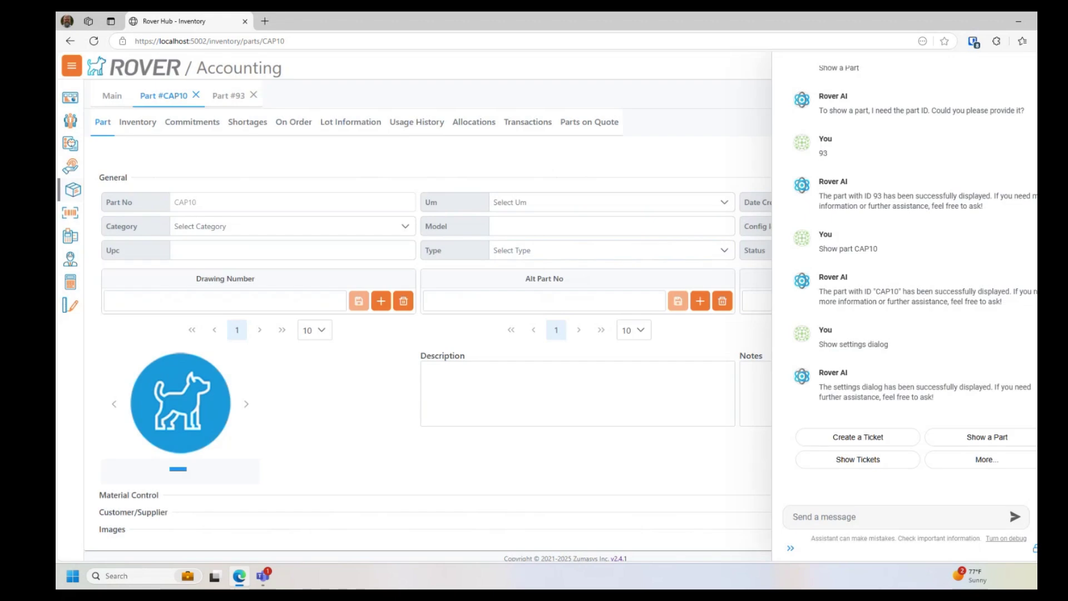